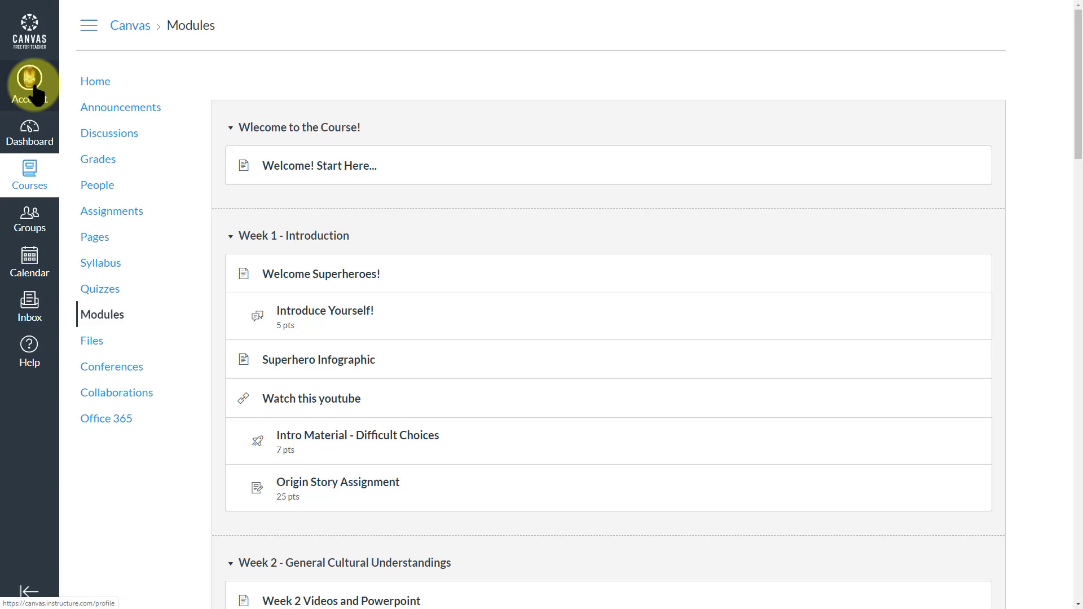
Open the Scenario 1 - Video Response Assignment and bring up its Submit Assignment form.
{"action": "left_click_drag", "start_coordinate": [1071, 143], "coordinate": [1075, 261]}
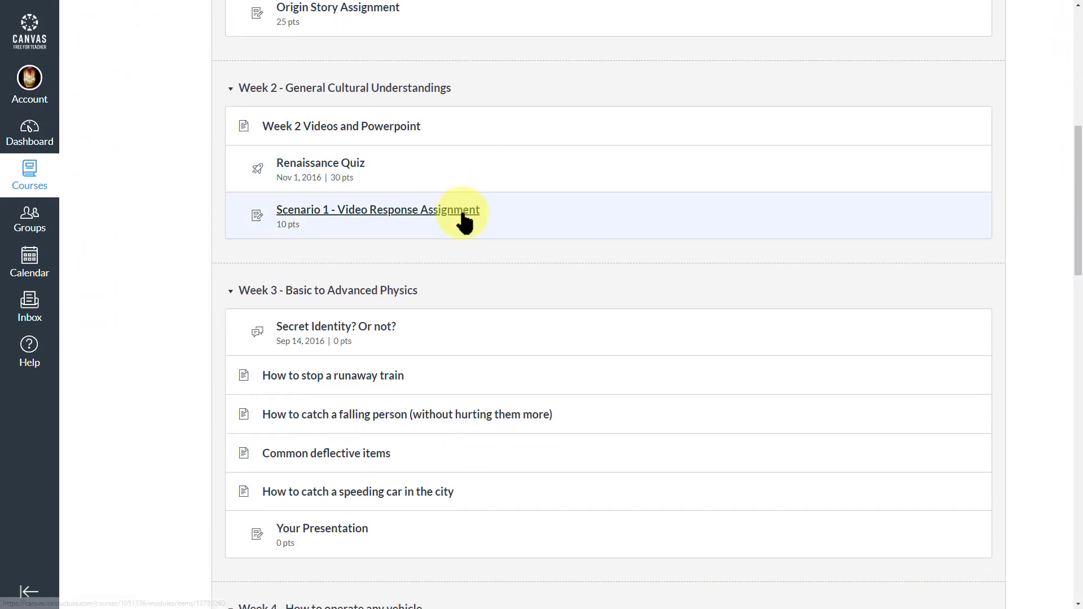
{"action": "left_click", "coordinate": [463, 221]}
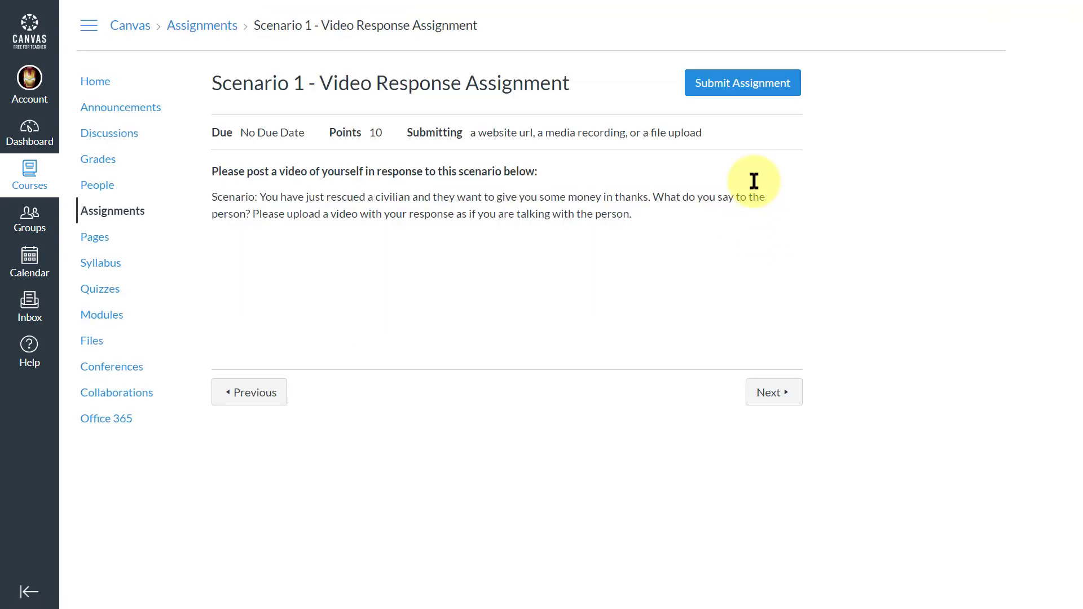
{"action": "left_click", "coordinate": [767, 85]}
{"action": "scroll", "coordinate": [1079, 229], "scroll_direction": "down", "scroll_amount": 1}
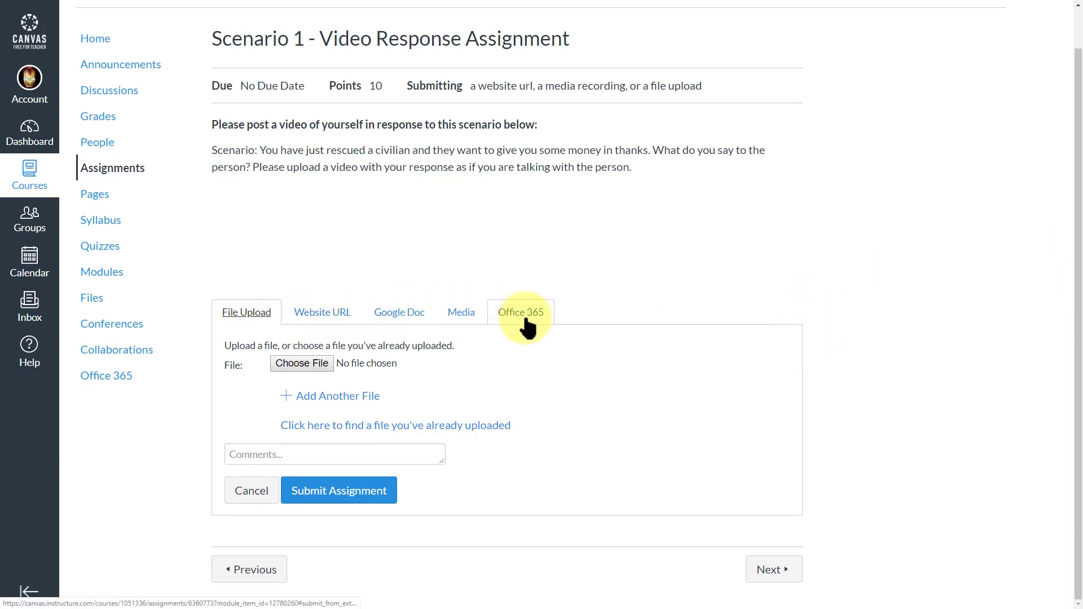
Attach iron man video submission.mp4 as the file upload for the assignment.
{"action": "left_click", "coordinate": [307, 363]}
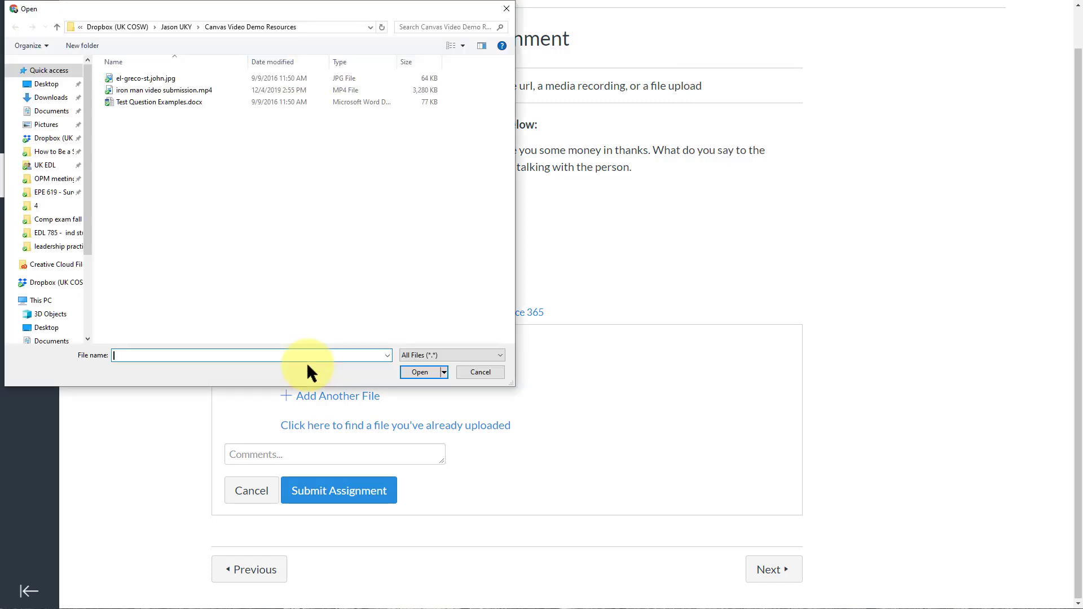
{"action": "left_click", "coordinate": [167, 90]}
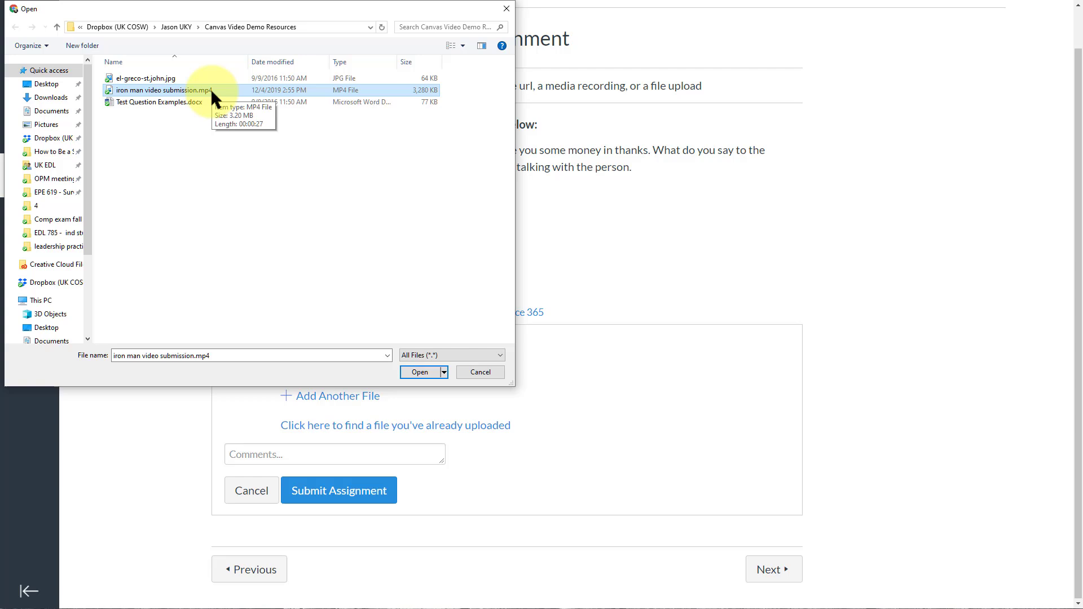
{"action": "left_click", "coordinate": [428, 374]}
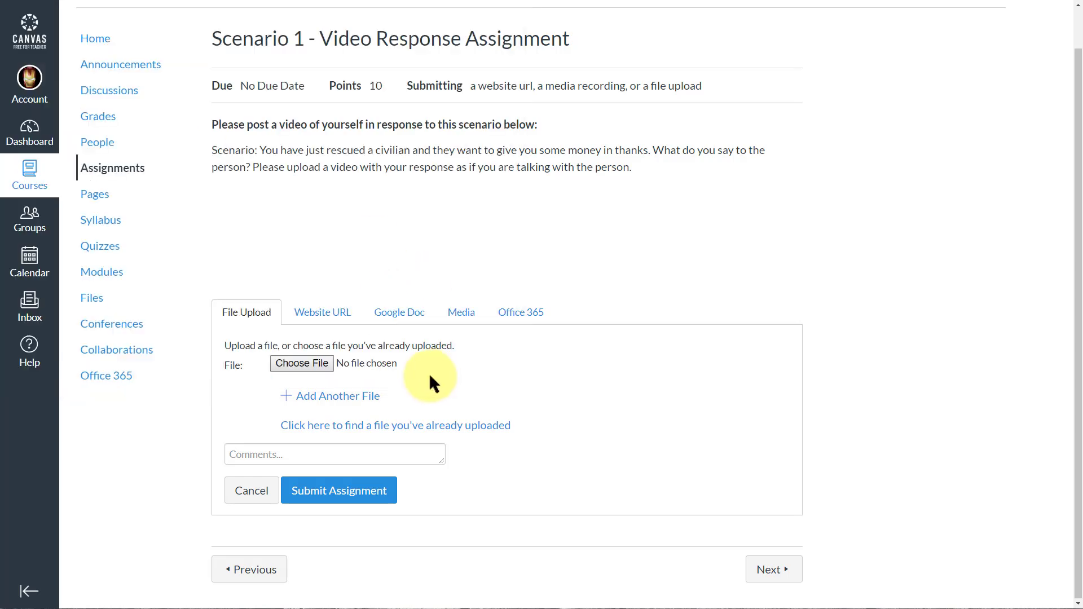
Submit the uploaded video, then start a re-submission using the Website URL option.
{"action": "left_click", "coordinate": [365, 501]}
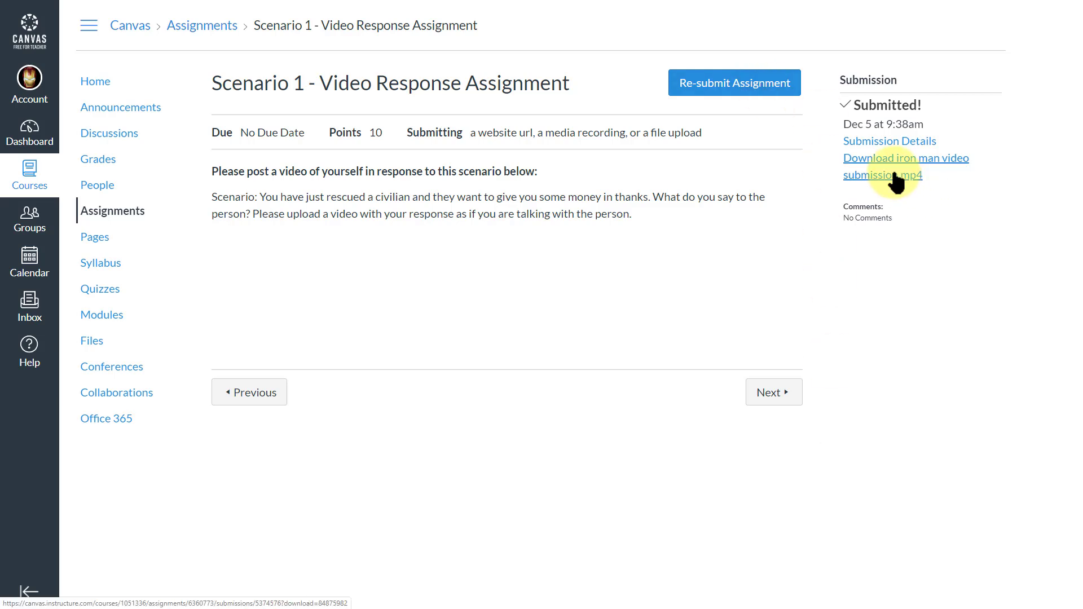
{"action": "left_click", "coordinate": [762, 87]}
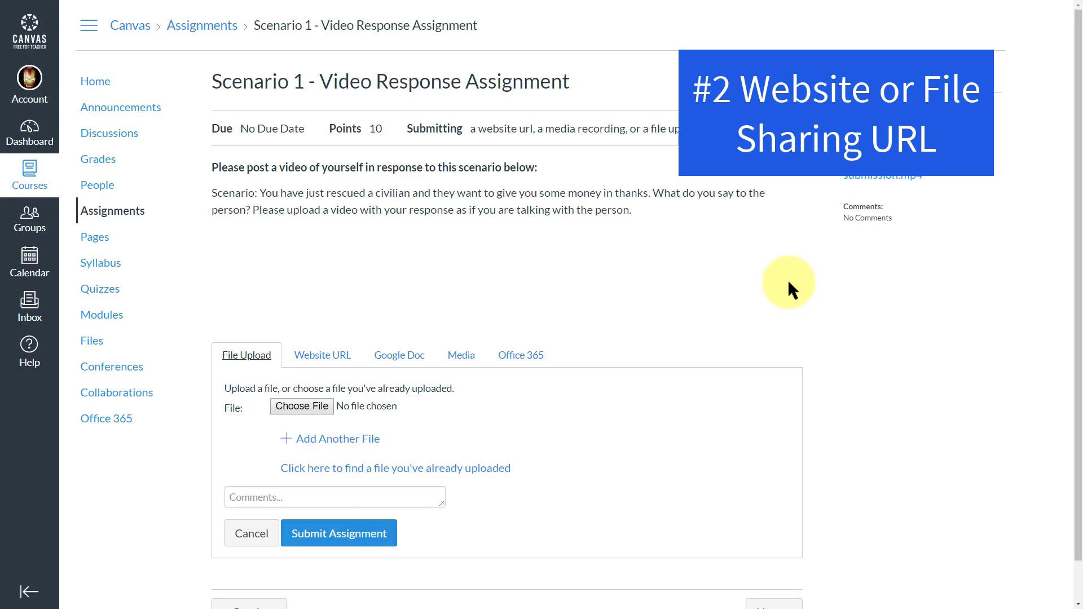
{"action": "left_click", "coordinate": [321, 356]}
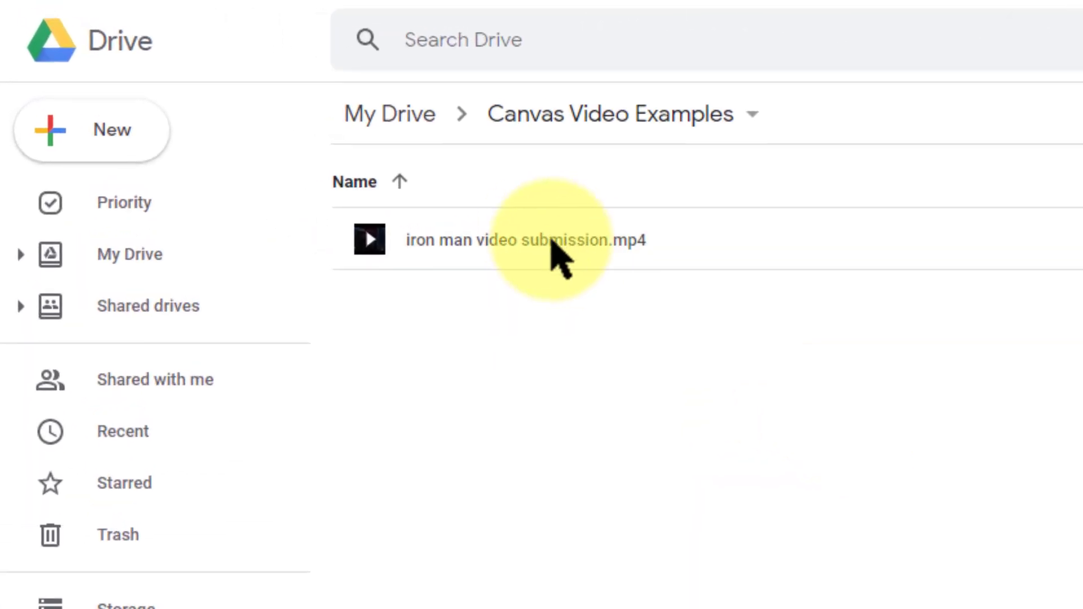
Turn on link sharing for iron man video submission.mp4 and open the More... sharing options.
{"action": "right_click", "coordinate": [555, 234]}
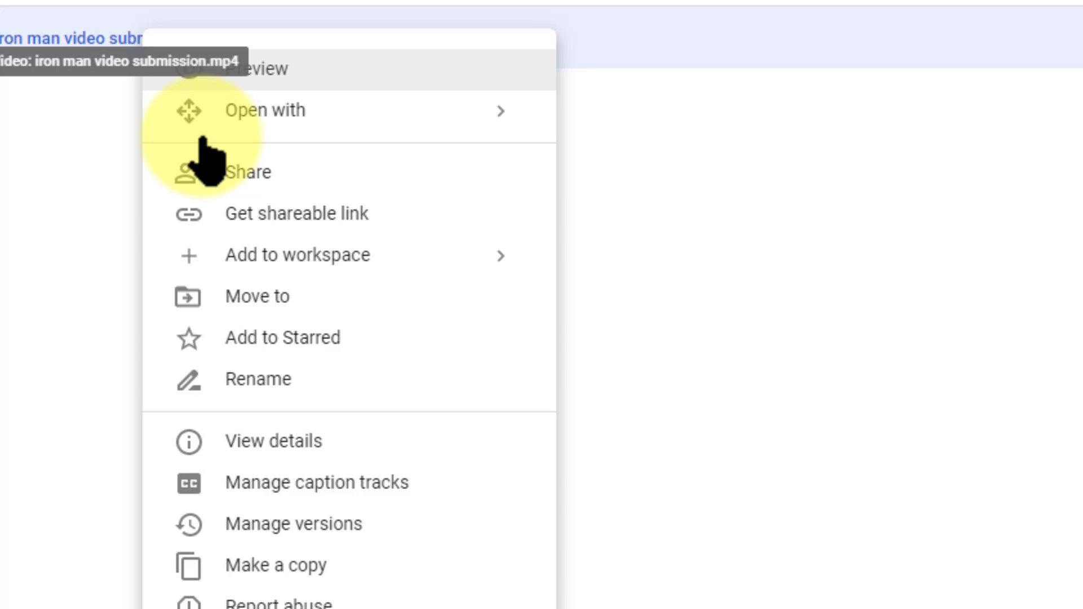
{"action": "left_click", "coordinate": [192, 150]}
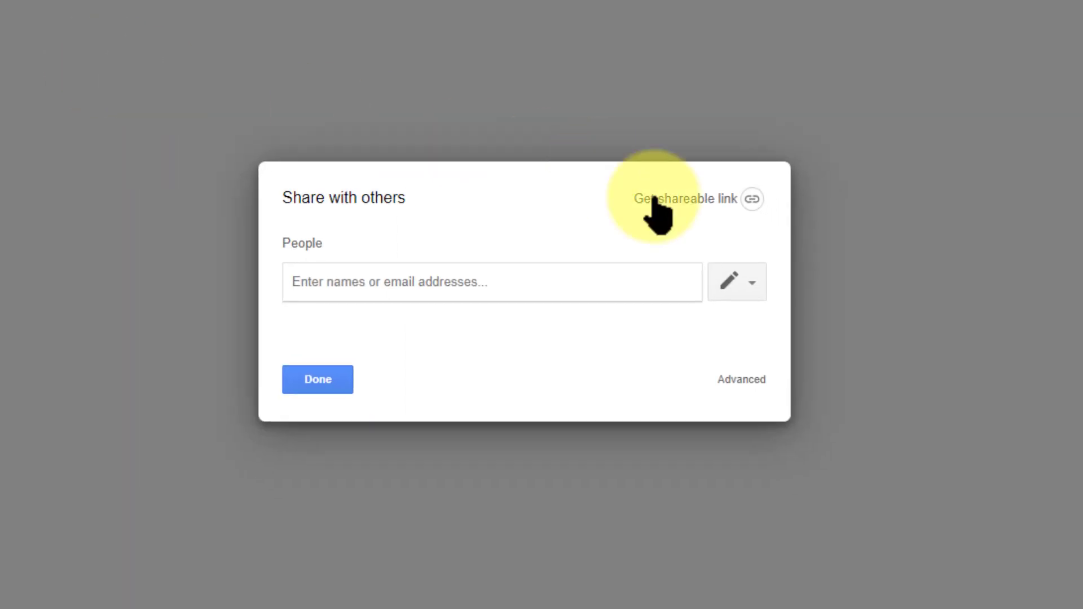
{"action": "left_click", "coordinate": [707, 198]}
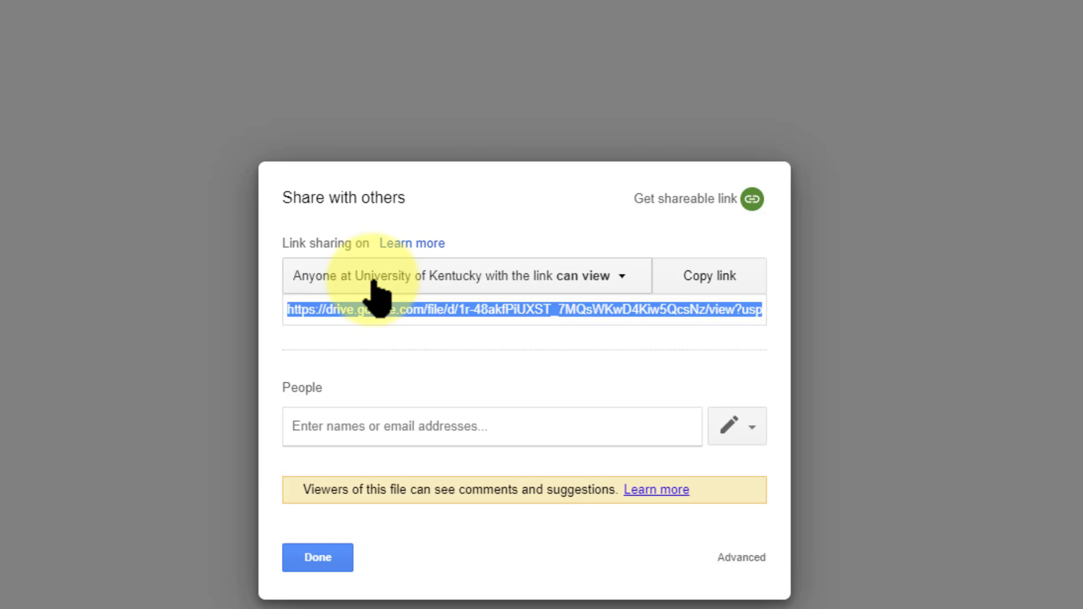
{"action": "left_click", "coordinate": [623, 280]}
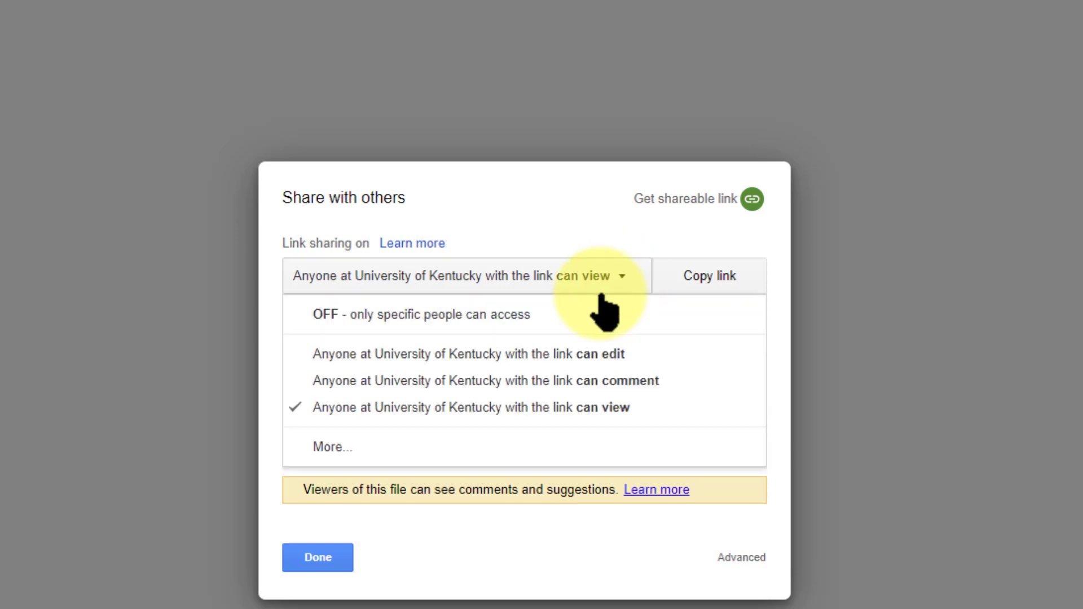
{"action": "left_click", "coordinate": [449, 448]}
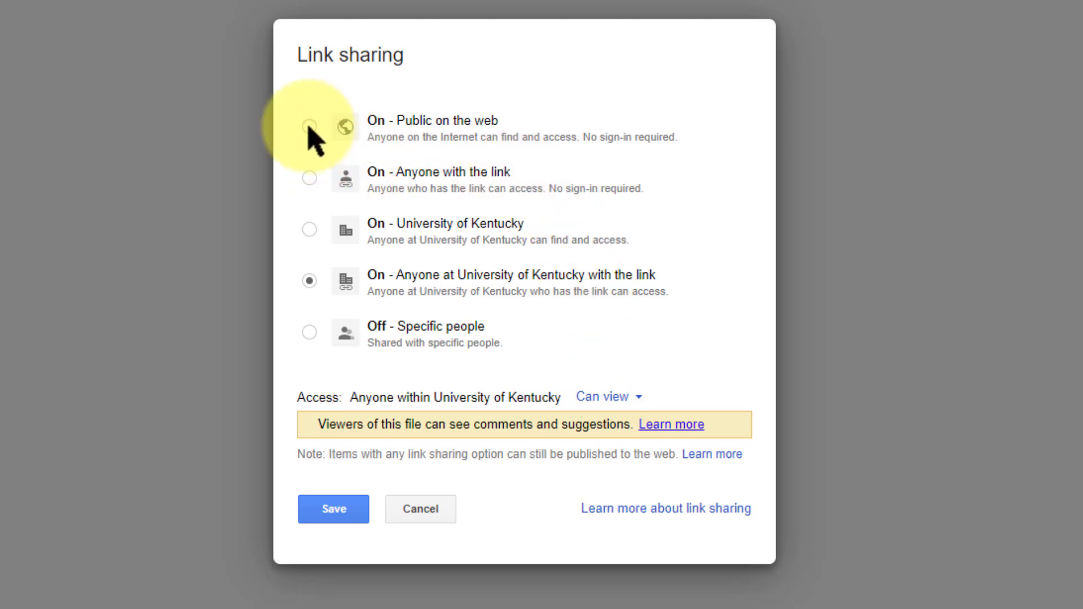
Set the video's link sharing to On - Anyone with the link, view only, and save.
{"action": "left_click", "coordinate": [311, 177]}
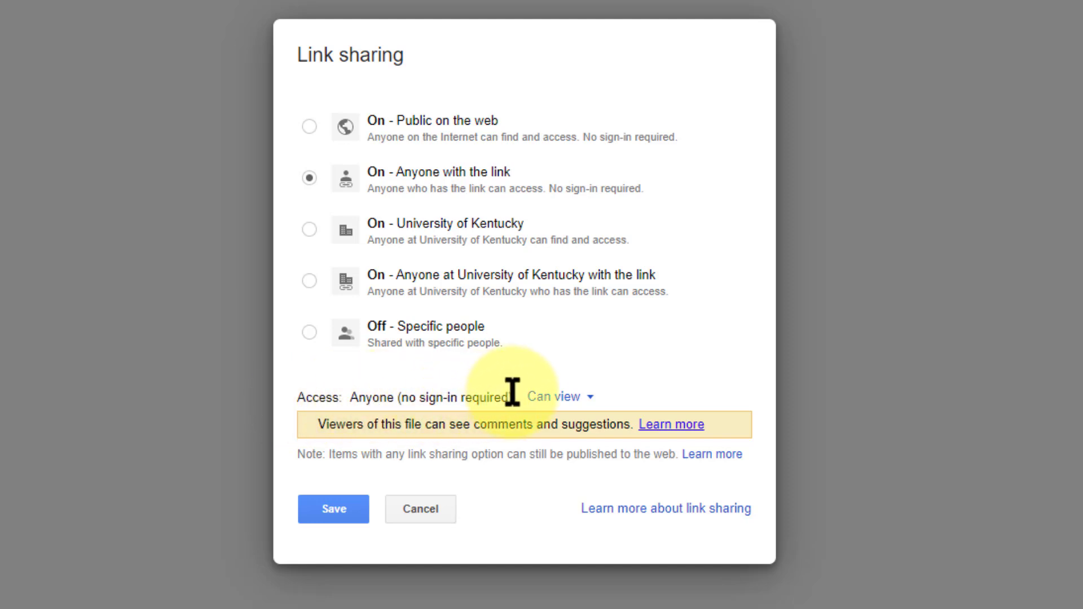
{"action": "left_click", "coordinate": [588, 401]}
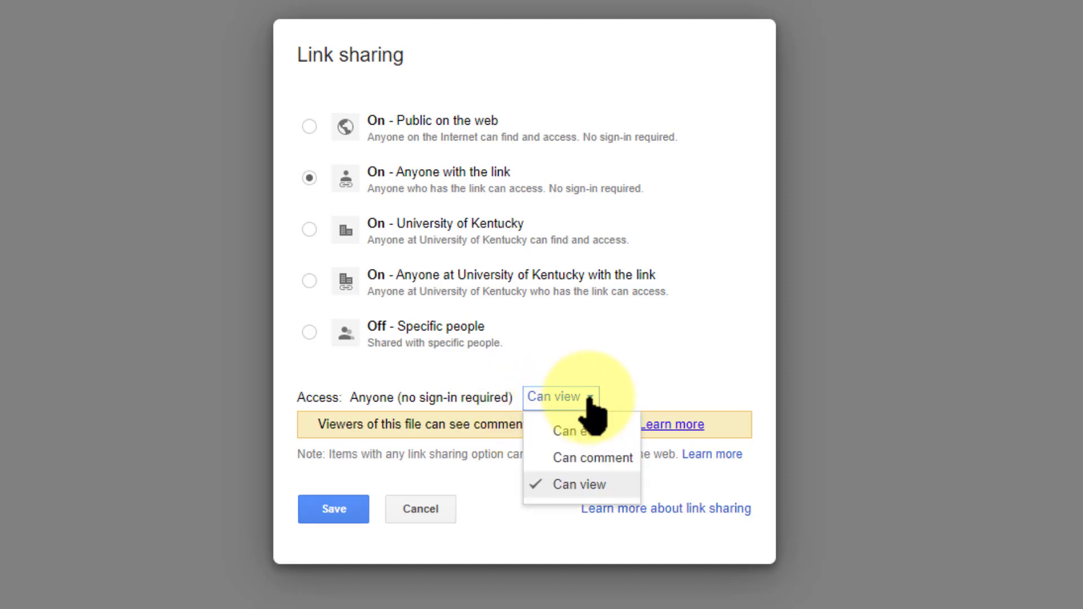
{"action": "left_click", "coordinate": [661, 377]}
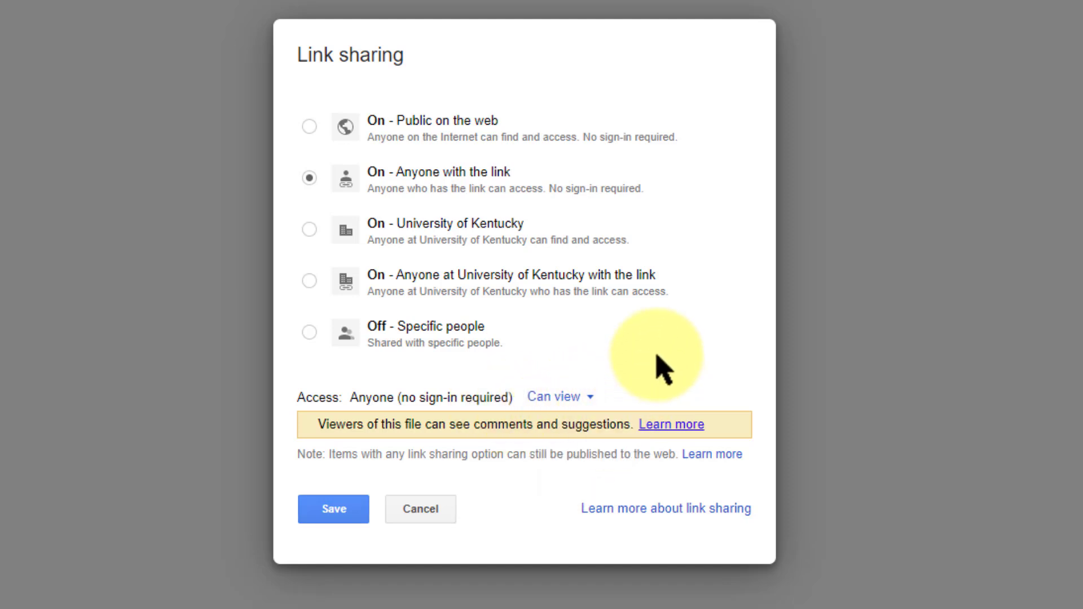
{"action": "left_click", "coordinate": [347, 508]}
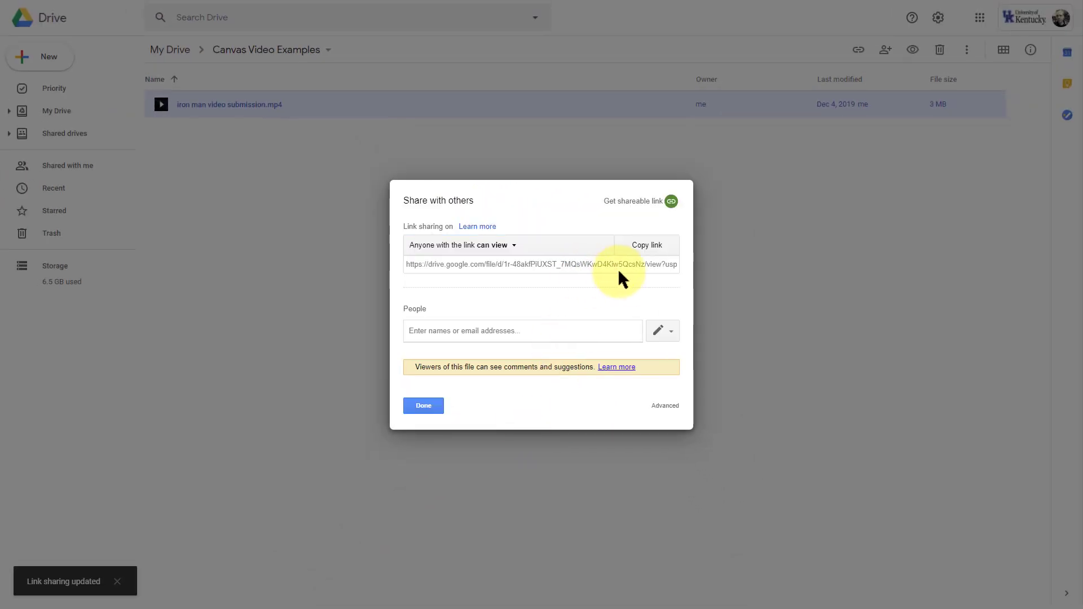
Copy the video's sharing link and return to Canvas's Website URL field.
{"action": "left_click", "coordinate": [651, 248]}
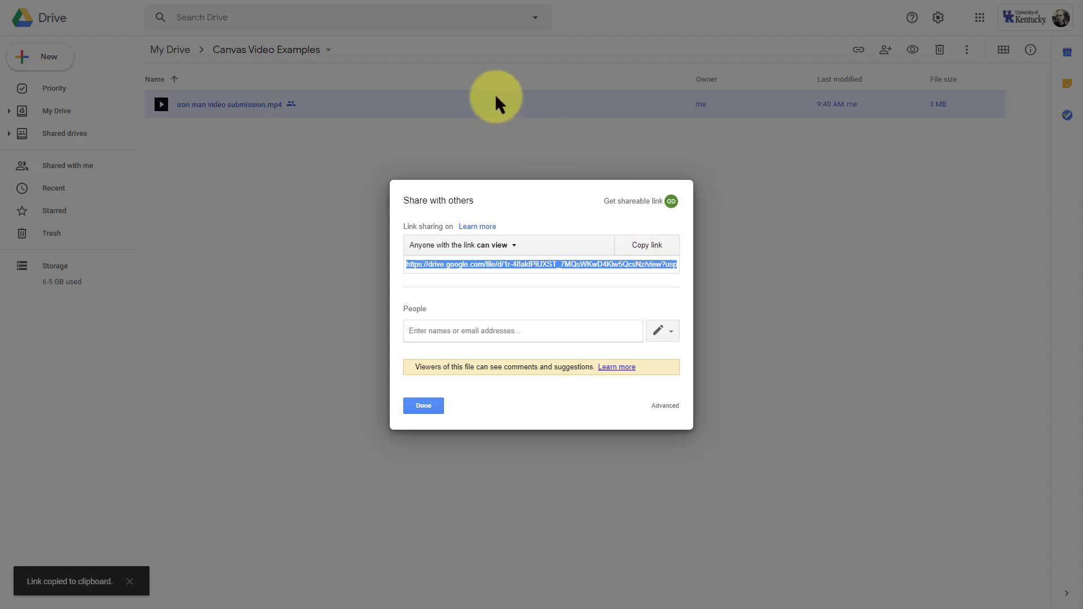
{"action": "left_click", "coordinate": [432, 411]}
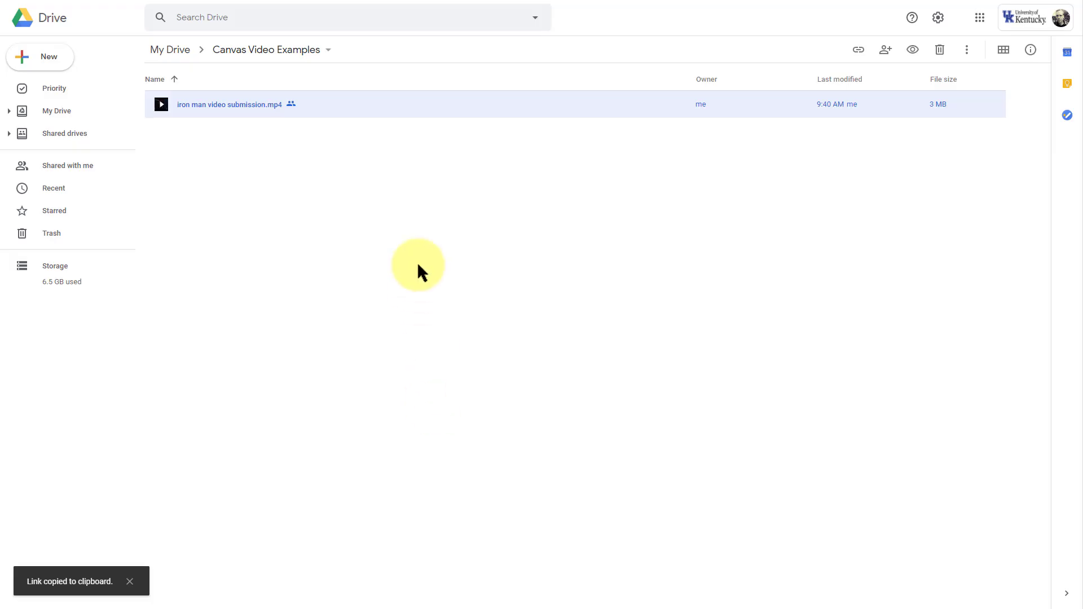
{"action": "key", "text": "ctrl+Tab"}
{"action": "left_click", "coordinate": [346, 420]}
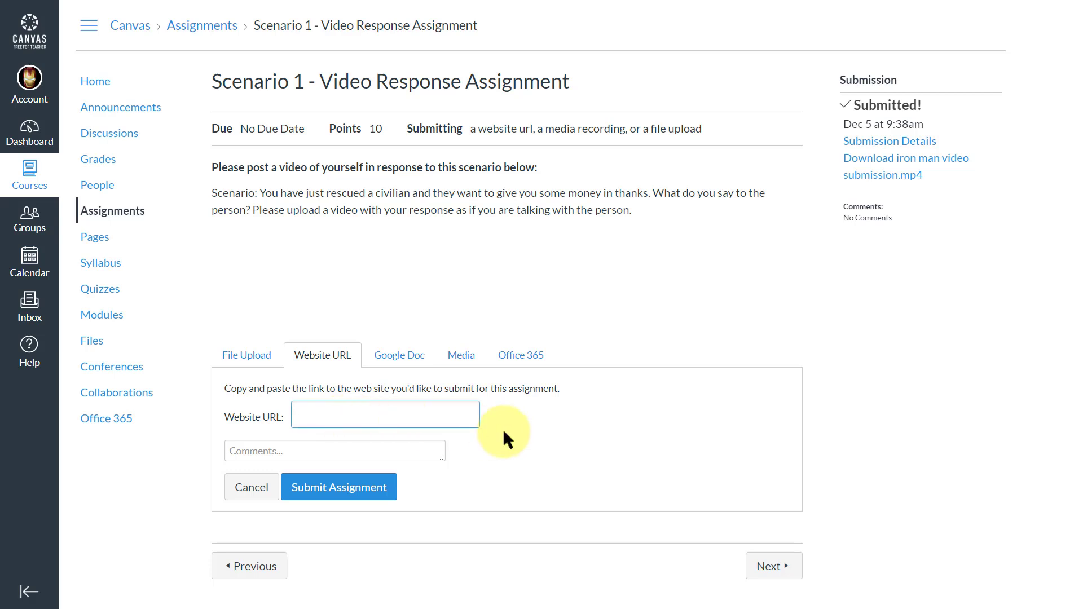
Paste the Google Drive sharing link as the Website URL and submit the assignment.
{"action": "key", "text": "ctrl+v"}
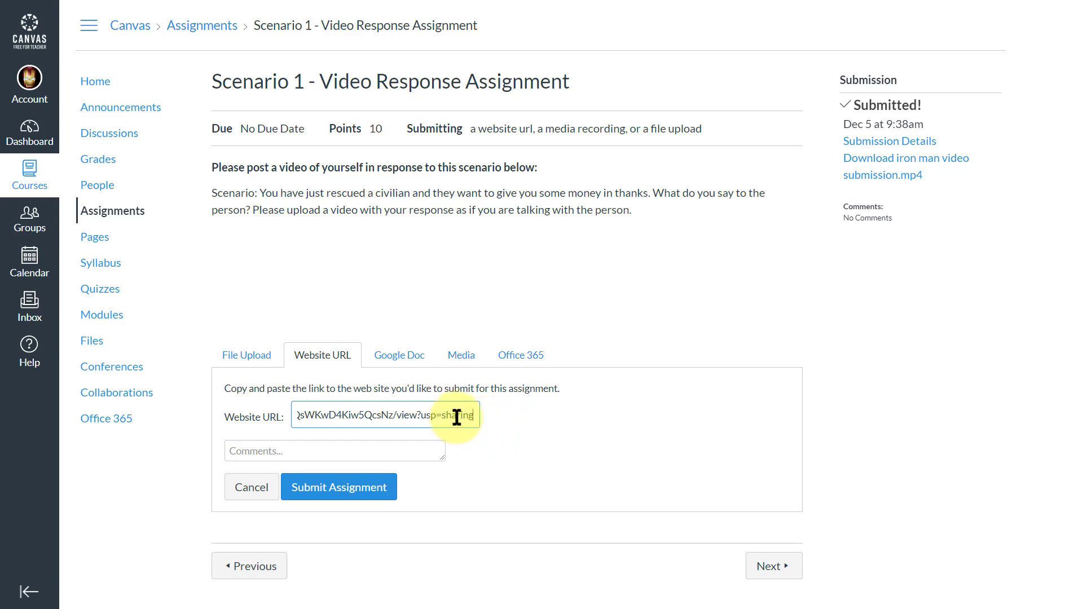
{"action": "left_click", "coordinate": [370, 489]}
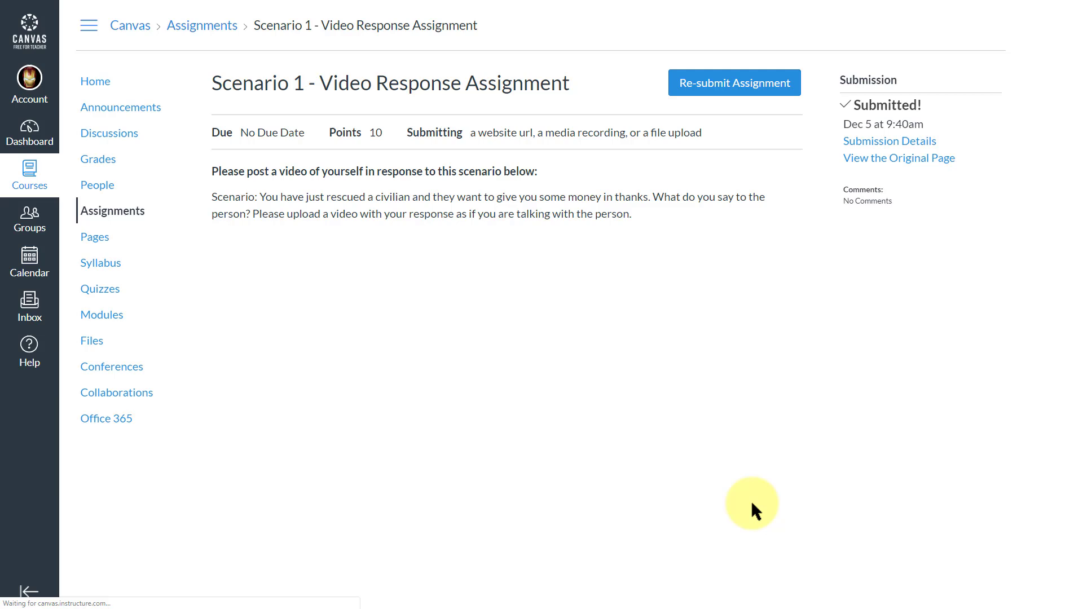
Play and pause the submitted Drive video from its original page, then choose Re-submit Assignment.
{"action": "left_click", "coordinate": [928, 159]}
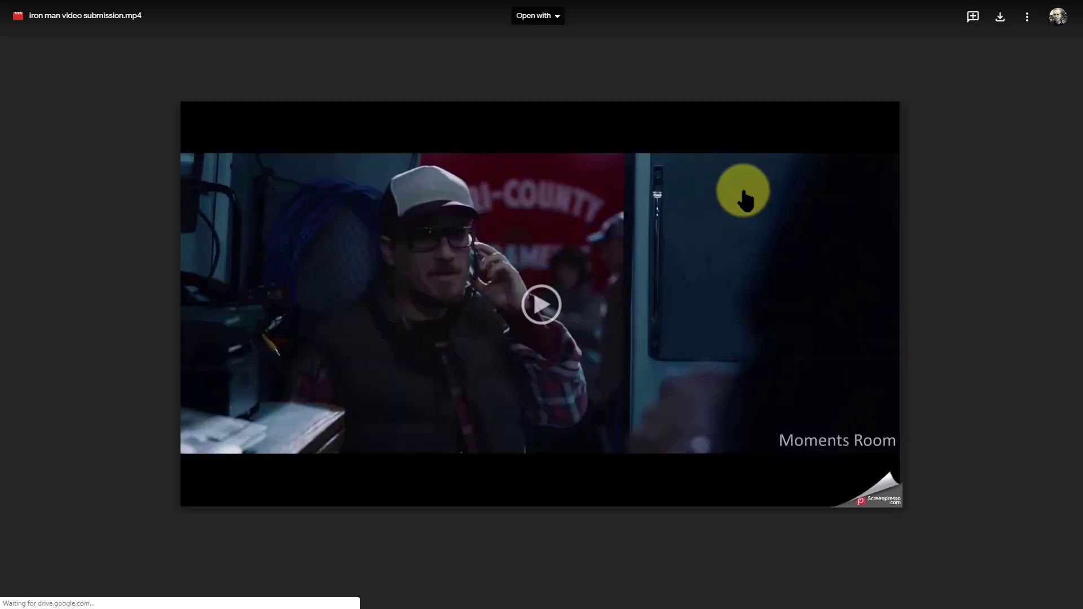
{"action": "left_click", "coordinate": [542, 305]}
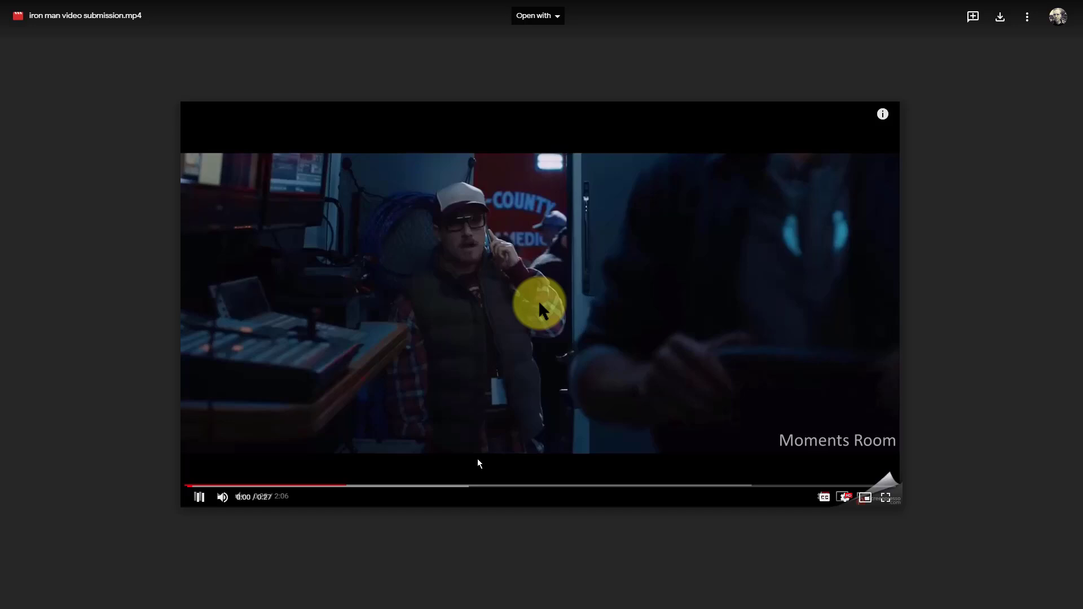
{"action": "left_click", "coordinate": [201, 497]}
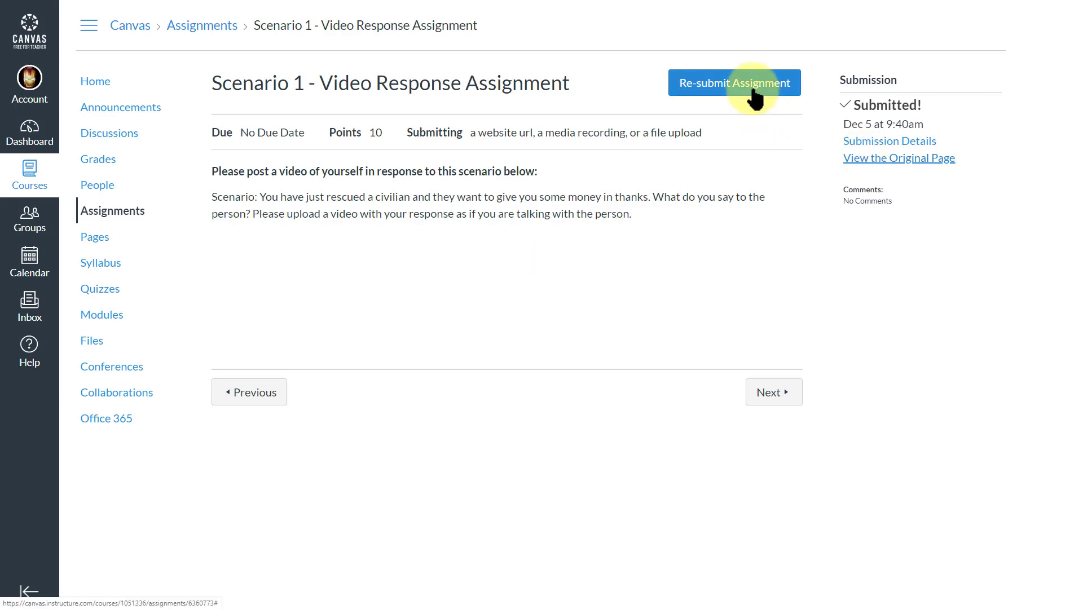
{"action": "left_click", "coordinate": [753, 92]}
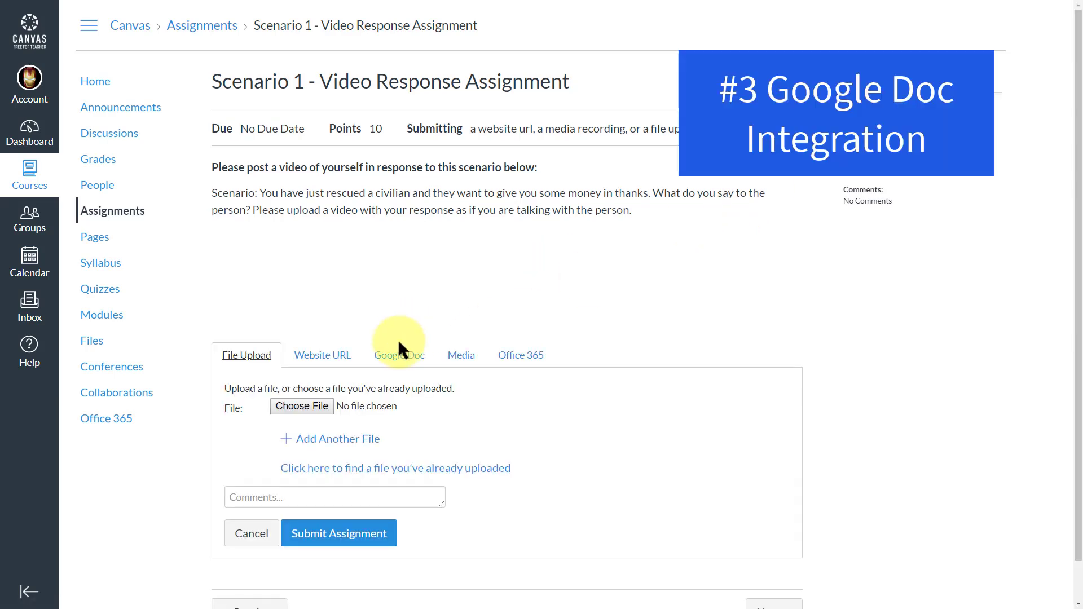
Choose the Google Doc submission option and start Google Drive authorization.
{"action": "left_click", "coordinate": [422, 361]}
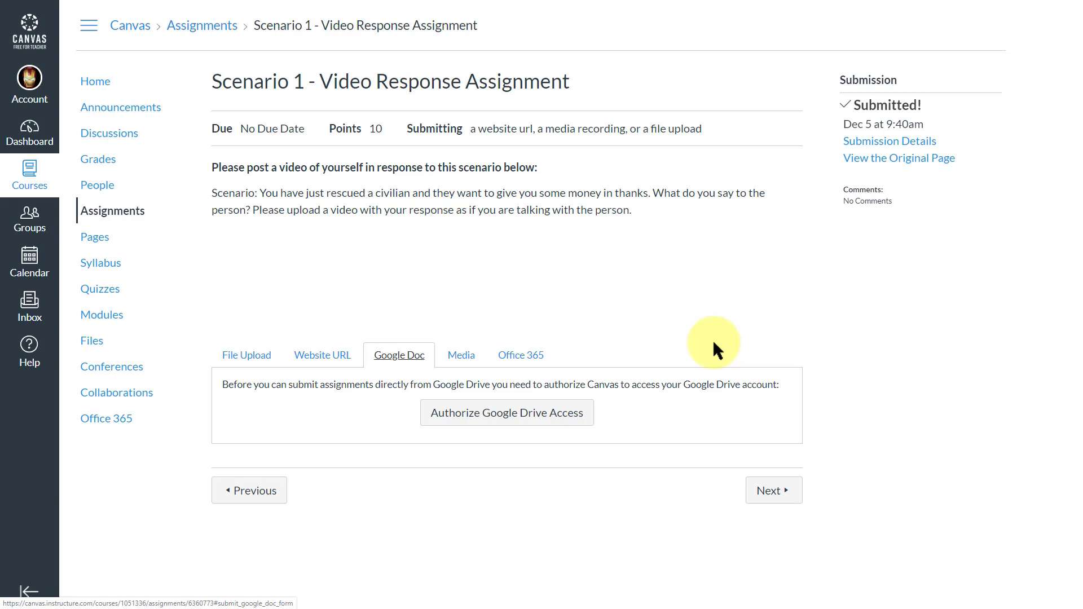
{"action": "left_click", "coordinate": [546, 420]}
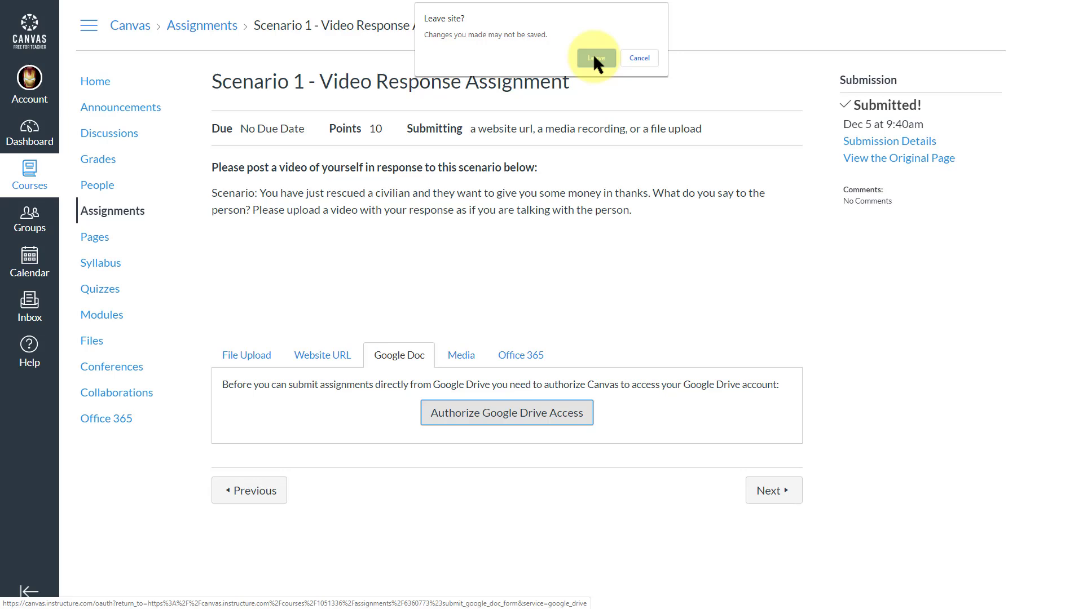
Leave Canvas, choose the Google account, and allow Canvas access to Google Drive.
{"action": "left_click", "coordinate": [596, 58]}
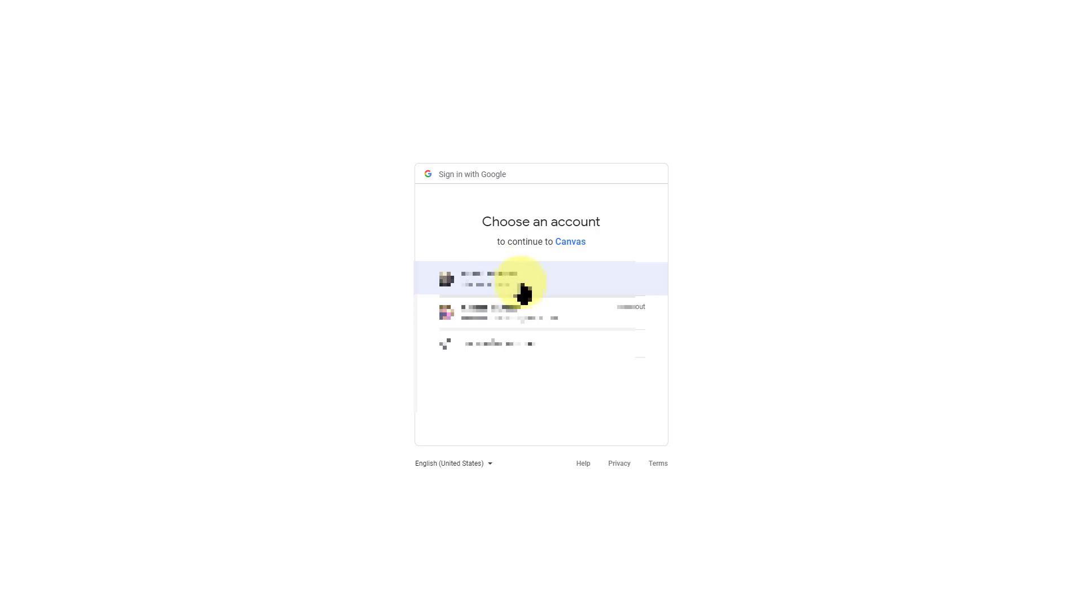
{"action": "left_click", "coordinate": [523, 292]}
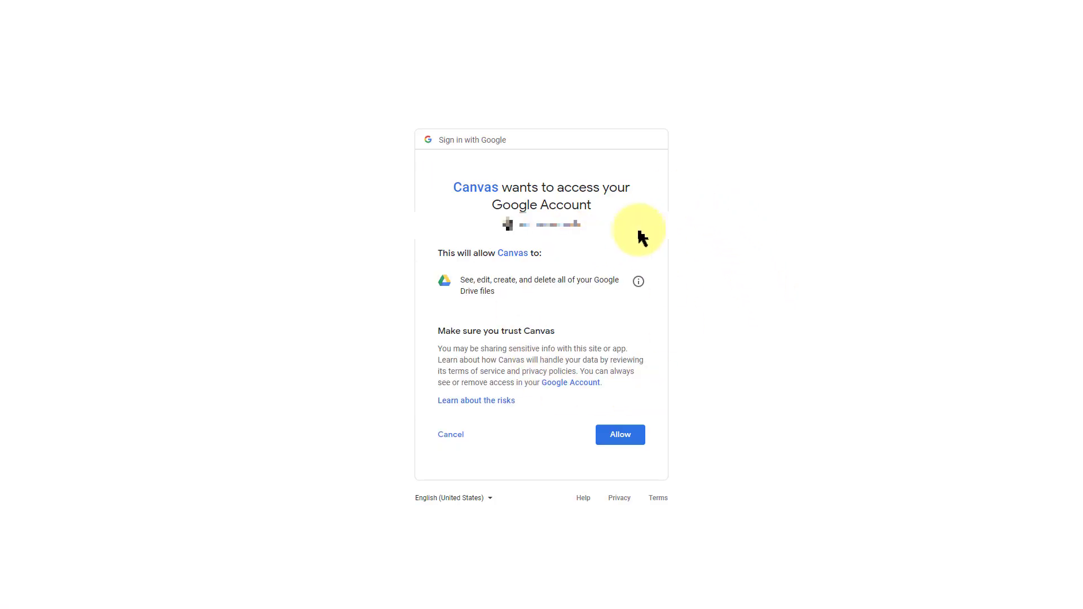
{"action": "left_click", "coordinate": [623, 435]}
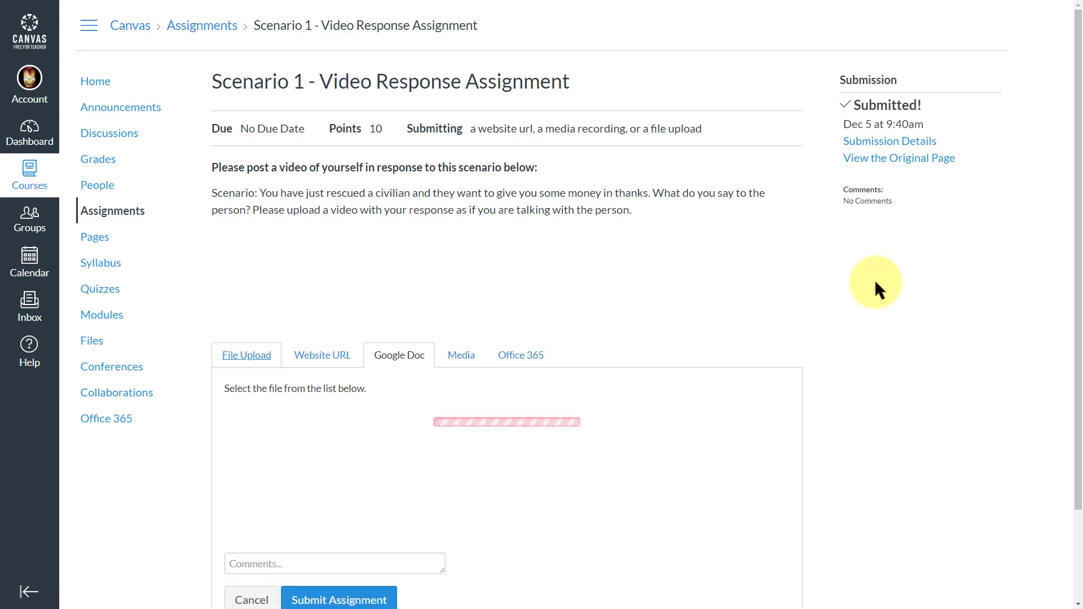
Submit iron man video submission.mp4 from the Canvas Video Examples Drive folder, then choose Re-submit Assignment.
{"action": "left_click_drag", "start_coordinate": [1078, 270], "coordinate": [1078, 364]}
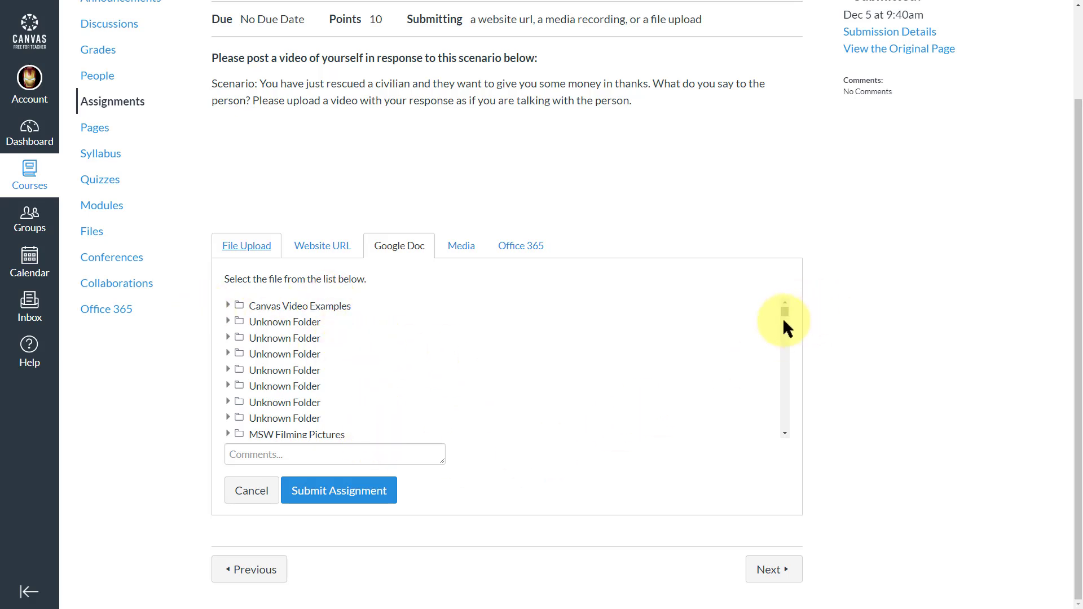
{"action": "left_click", "coordinate": [228, 306]}
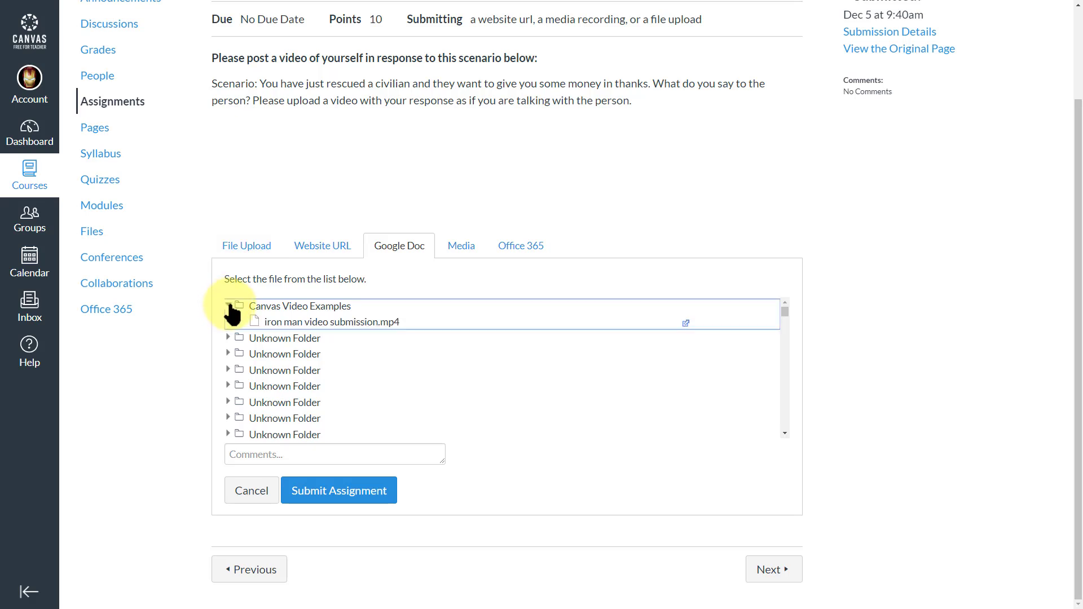
{"action": "left_click", "coordinate": [310, 324]}
{"action": "left_click", "coordinate": [354, 493]}
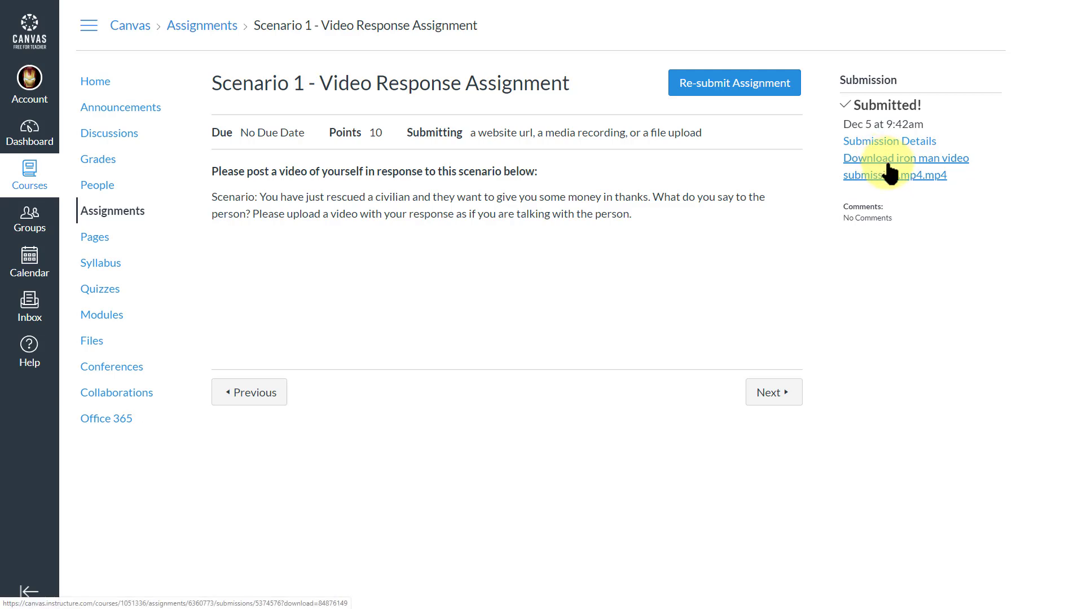
{"action": "left_click", "coordinate": [744, 84]}
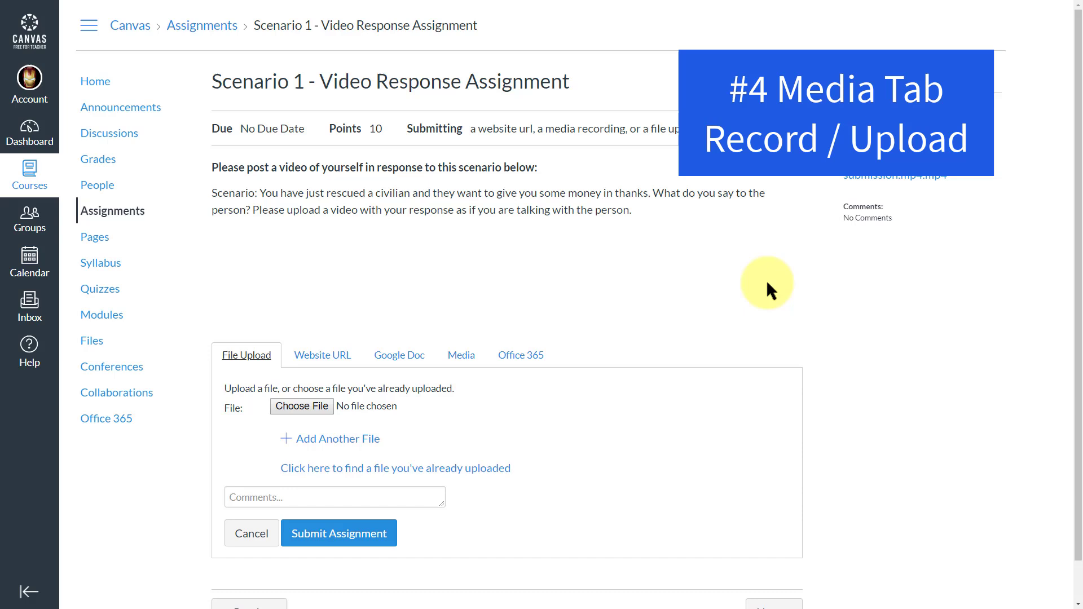
Look through the File Upload, Website URL and Google Doc submission types, ending on Media.
{"action": "left_click", "coordinate": [474, 356]}
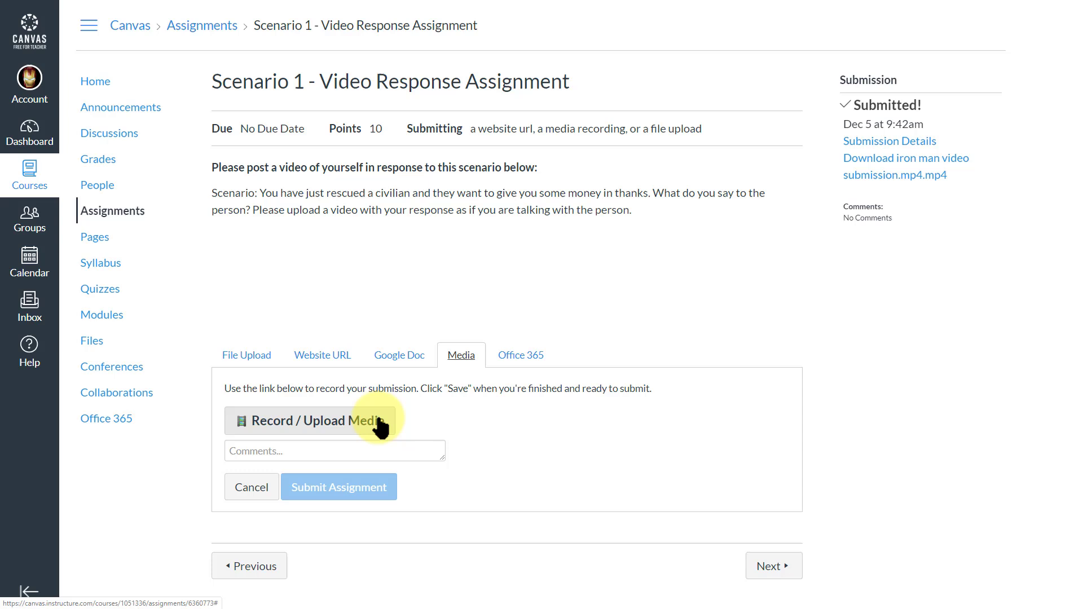
{"action": "left_click", "coordinate": [259, 357]}
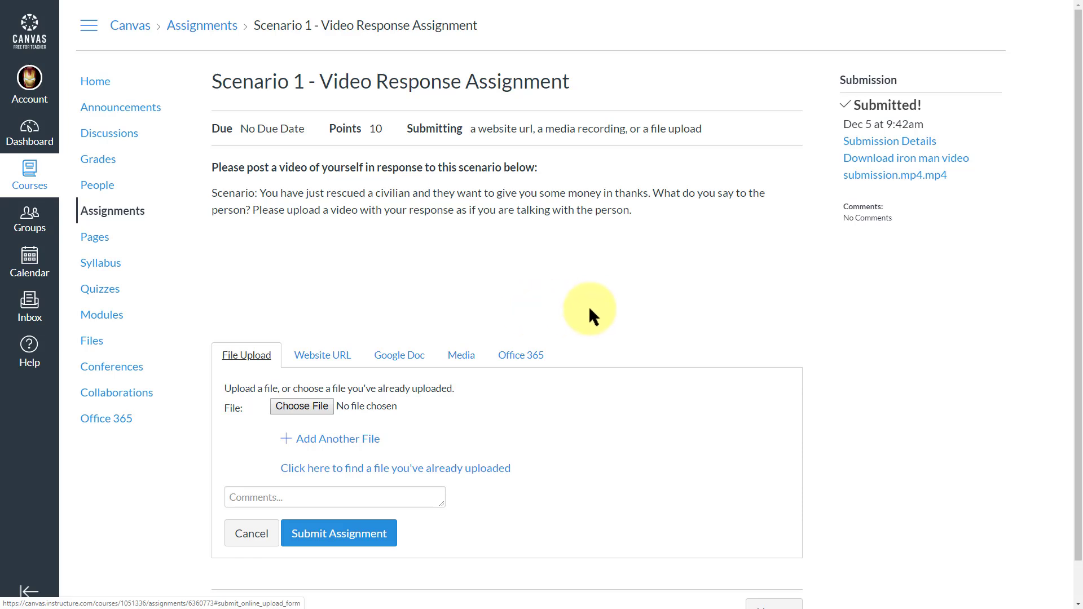
{"action": "left_click", "coordinate": [327, 355]}
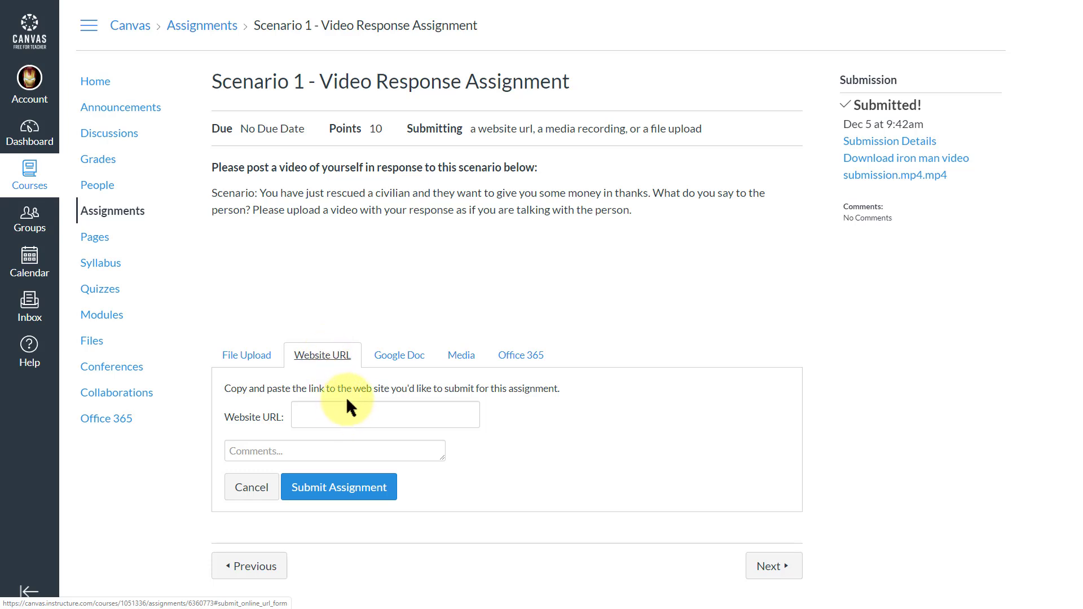
{"action": "left_click", "coordinate": [406, 366]}
{"action": "left_click", "coordinate": [468, 361]}
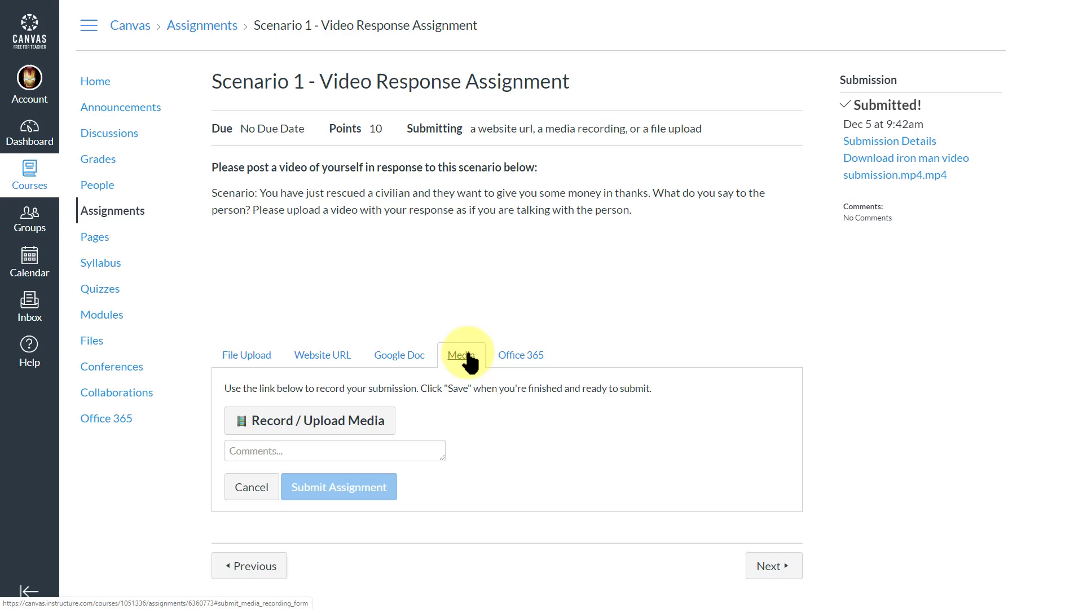
Upload 'iron man video submission.mp4' as a media file and submit the assignment.
{"action": "left_click", "coordinate": [366, 427]}
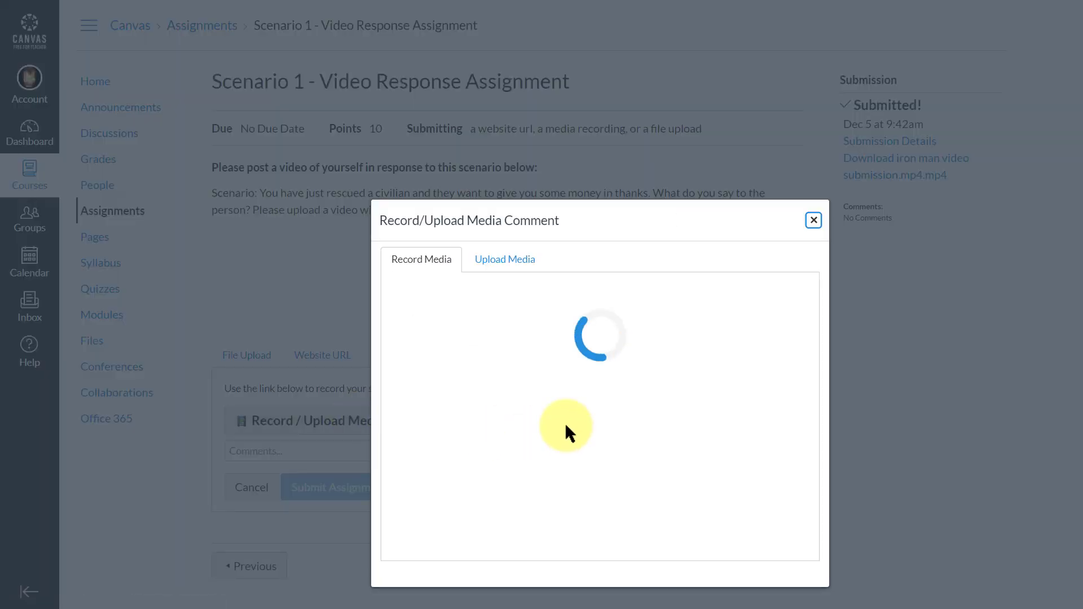
{"action": "left_click", "coordinate": [513, 261]}
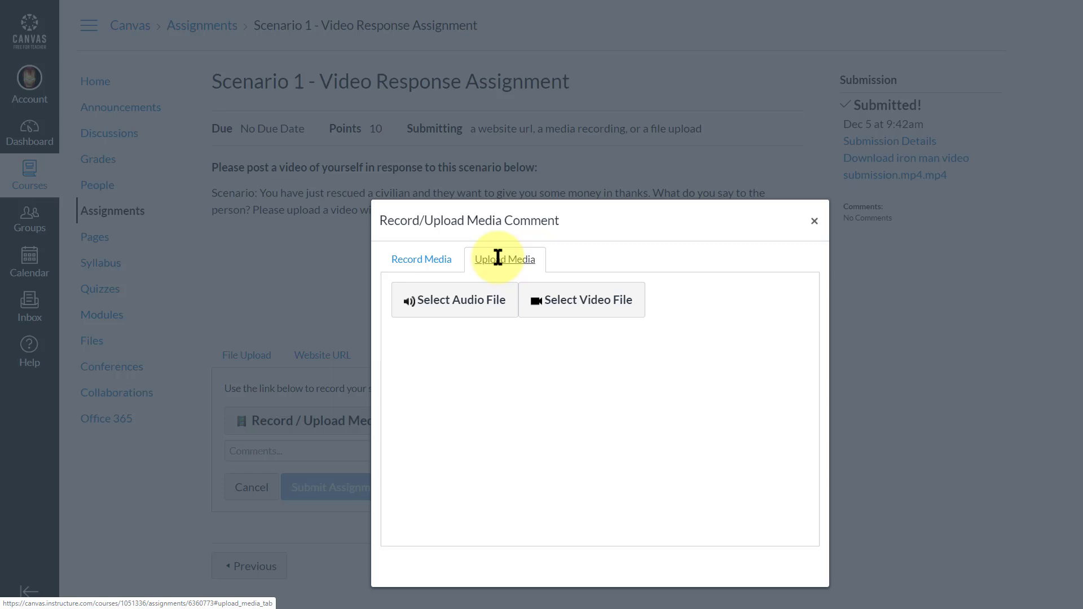
{"action": "left_click", "coordinate": [598, 307]}
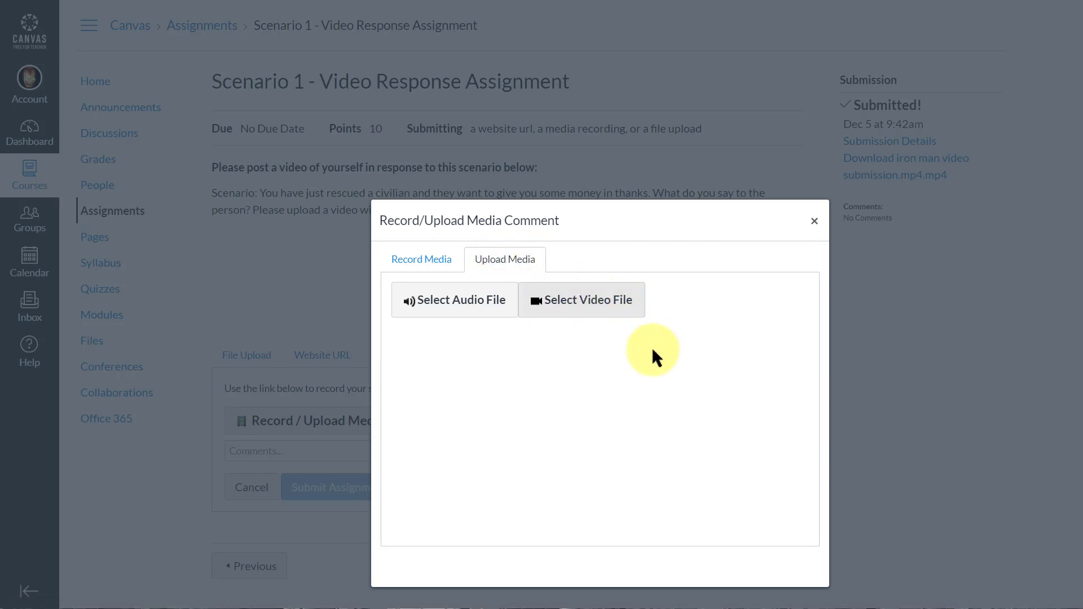
{"action": "left_click", "coordinate": [174, 90]}
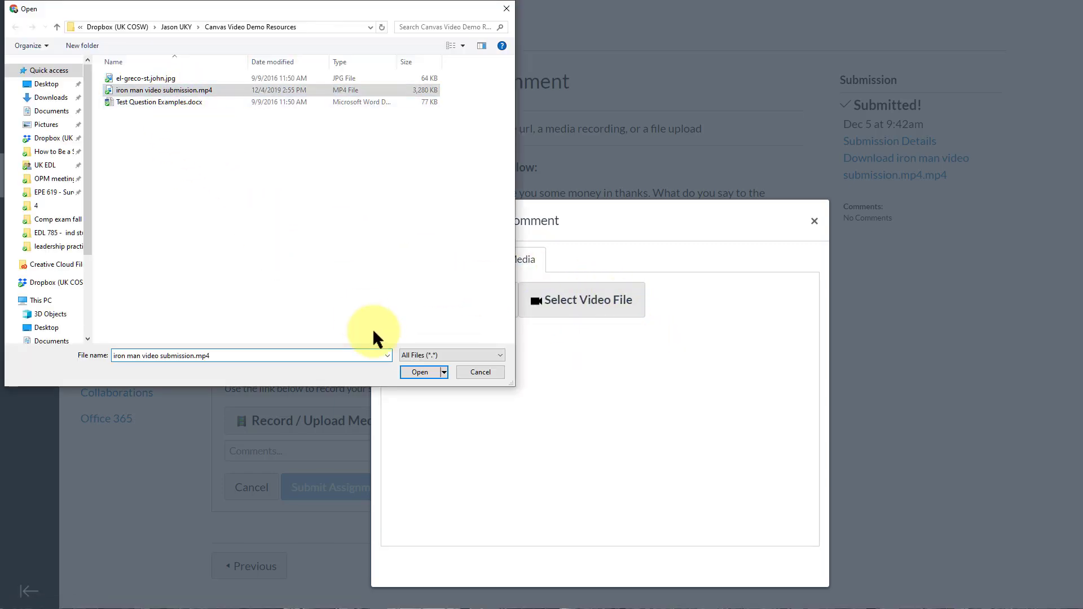
{"action": "left_click", "coordinate": [419, 372]}
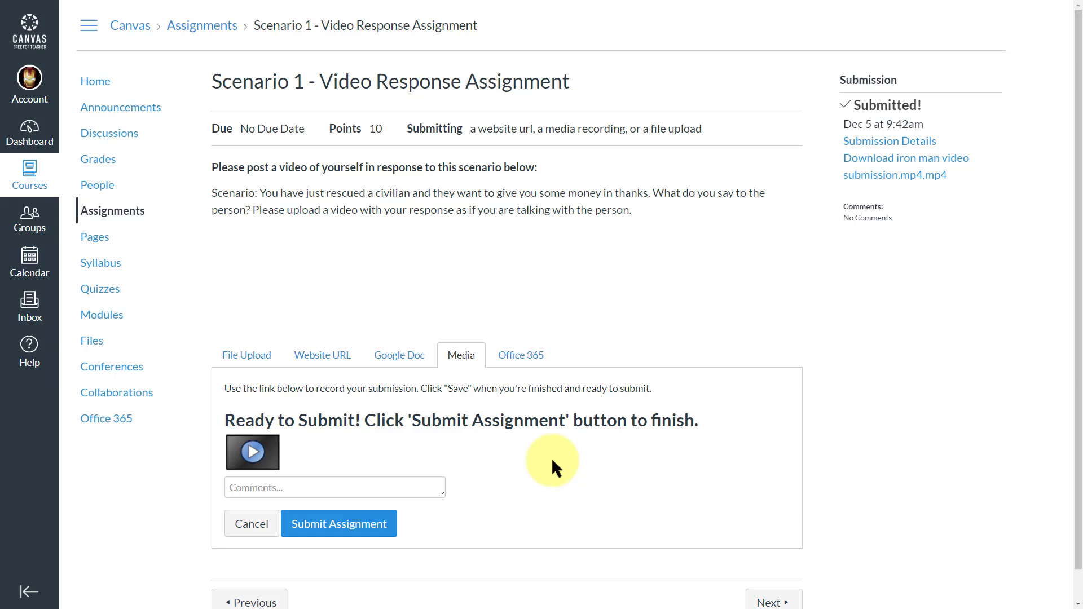
{"action": "left_click", "coordinate": [252, 524]}
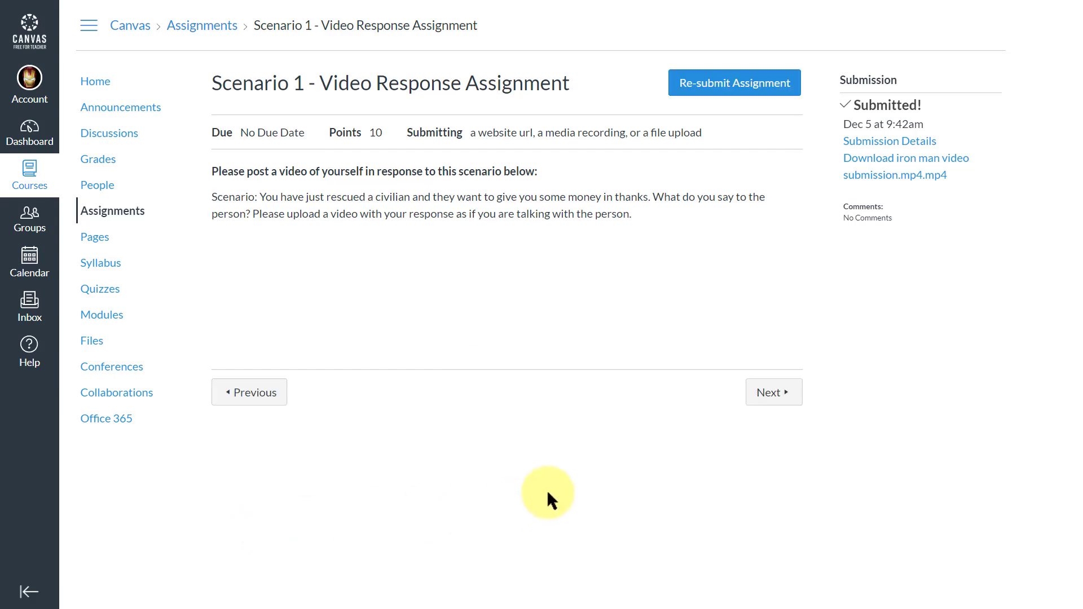
Start a re-submission and record a short webcam clip titled 'assignment 1'.
{"action": "left_click", "coordinate": [750, 84]}
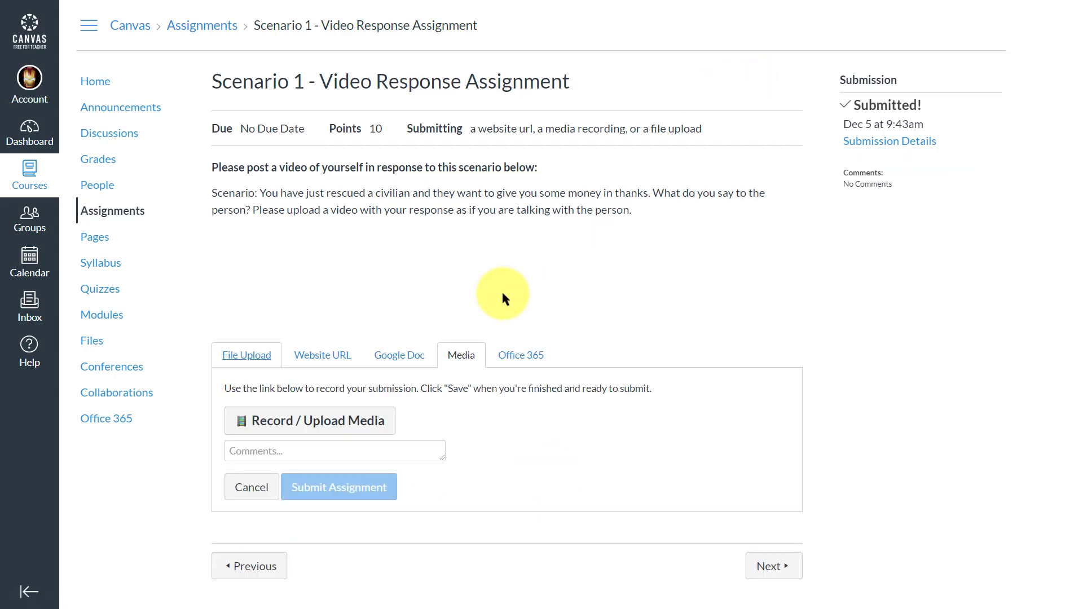
{"action": "left_click", "coordinate": [326, 432]}
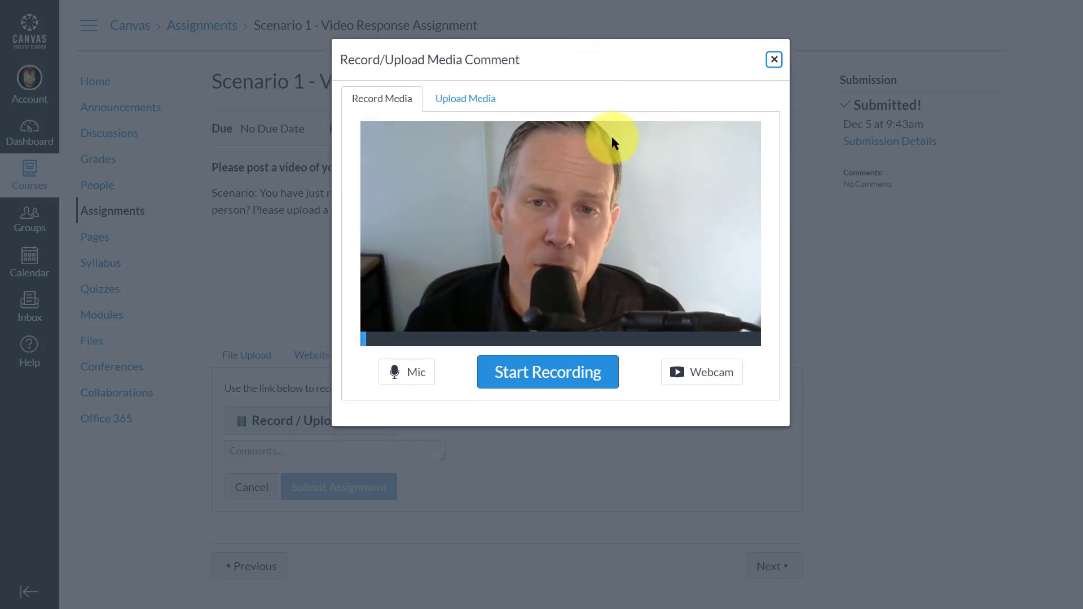
{"action": "left_click", "coordinate": [564, 376]}
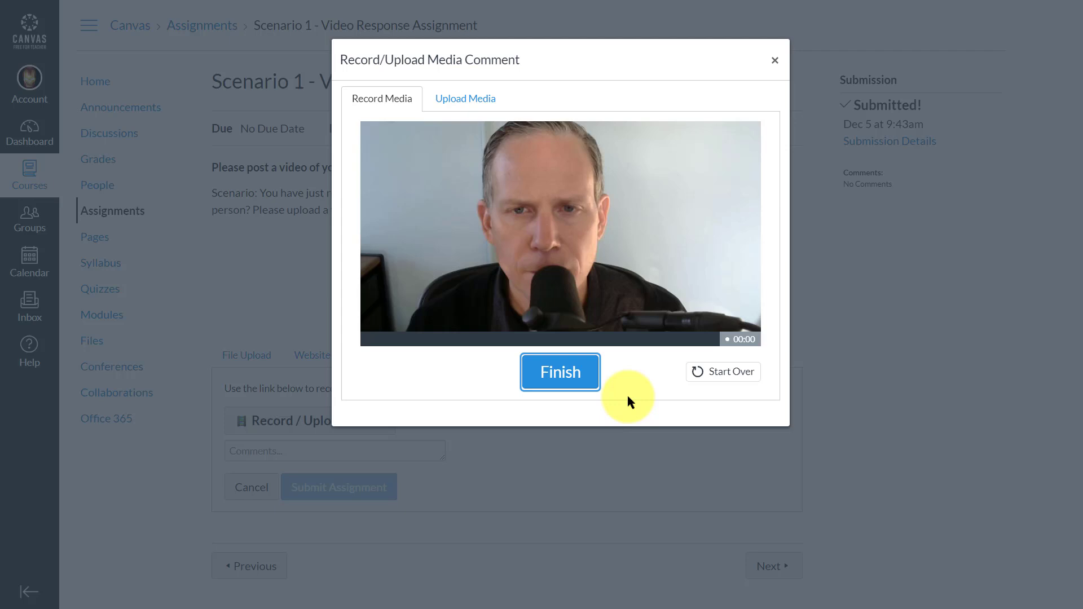
{"action": "left_click", "coordinate": [577, 384]}
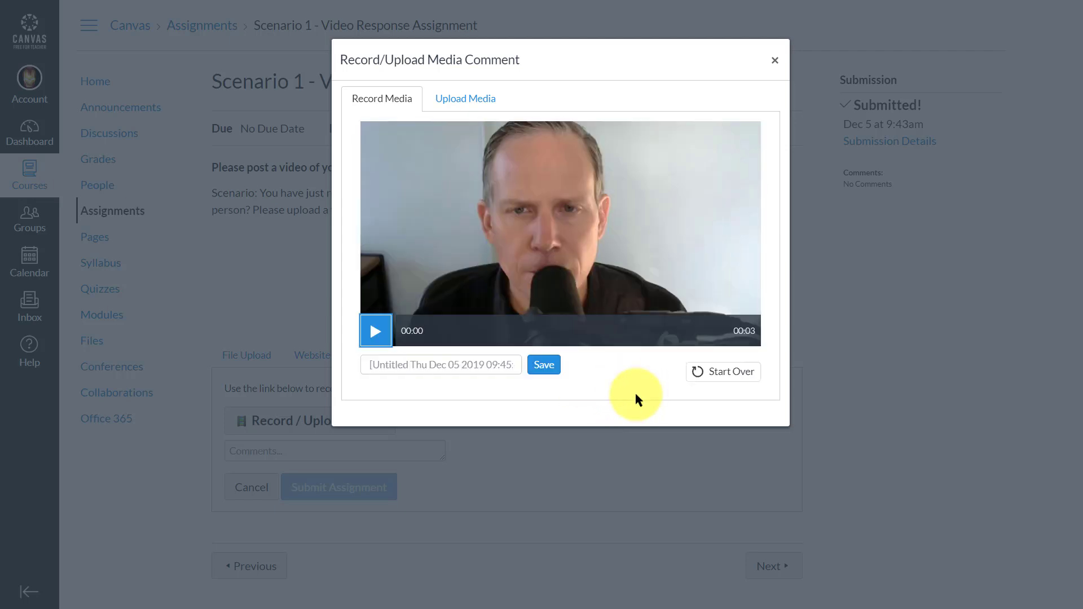
{"action": "left_click", "coordinate": [456, 361]}
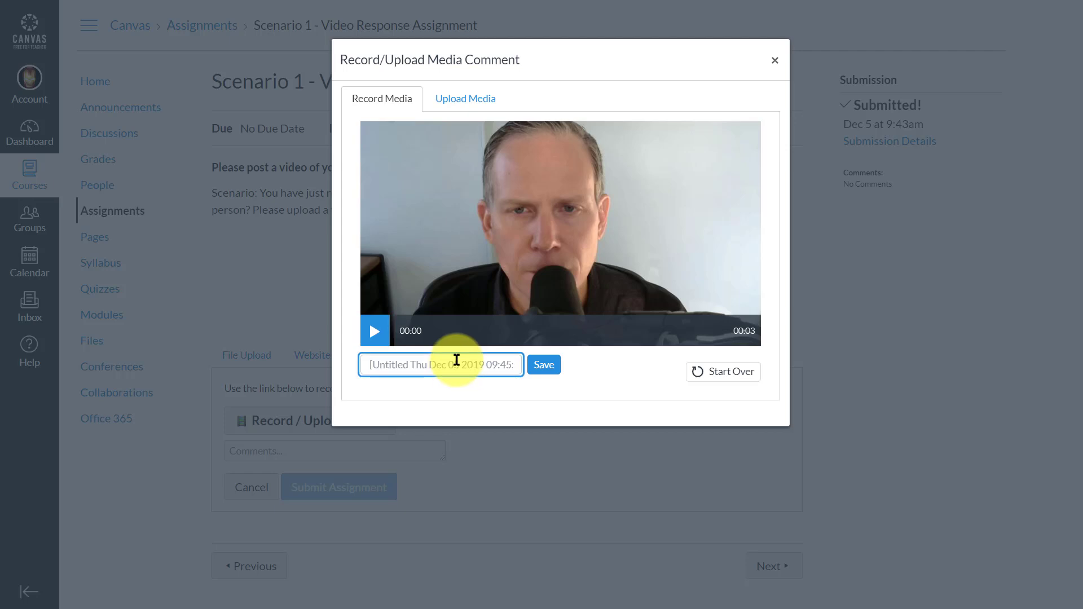
{"action": "type", "text": "assignment"}
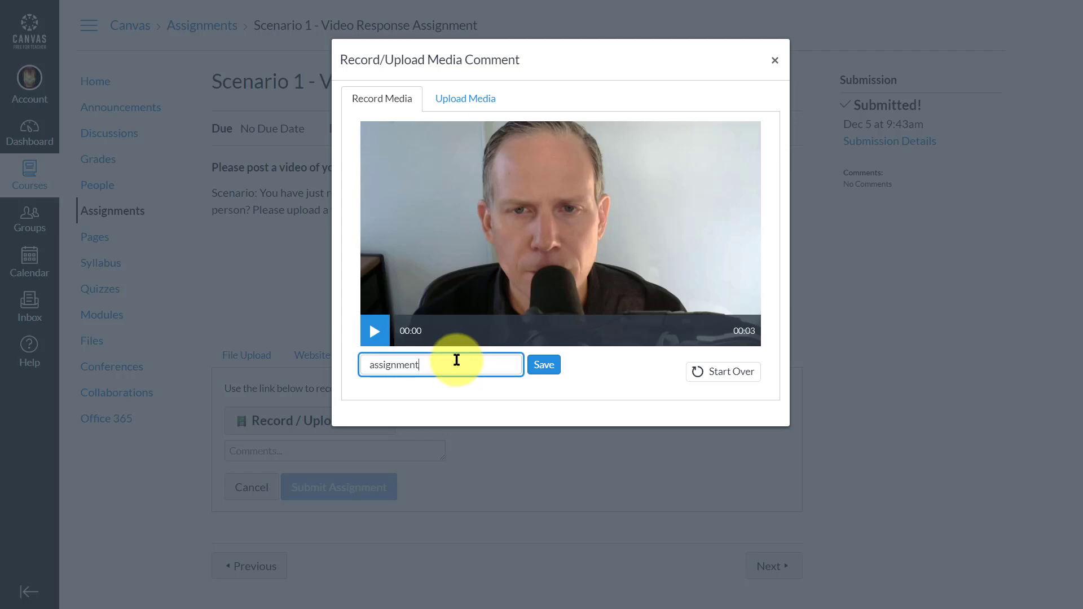
{"action": "type", "text": " 1"}
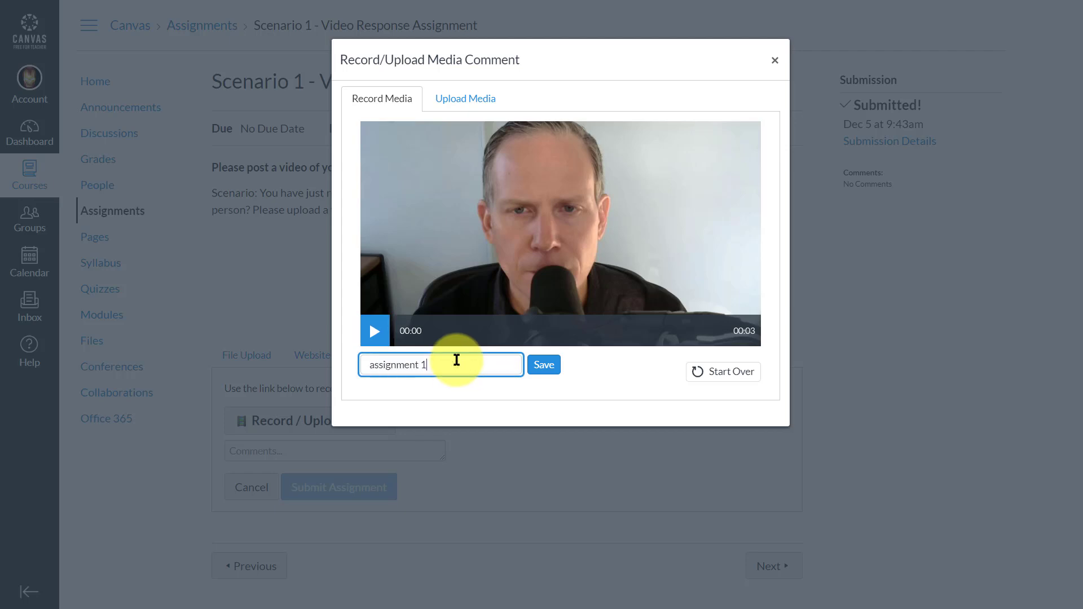
Save the 'assignment 1' recording after previewing its playback, and submit the assignment.
{"action": "left_click", "coordinate": [554, 366]}
{"action": "left_click", "coordinate": [374, 331]}
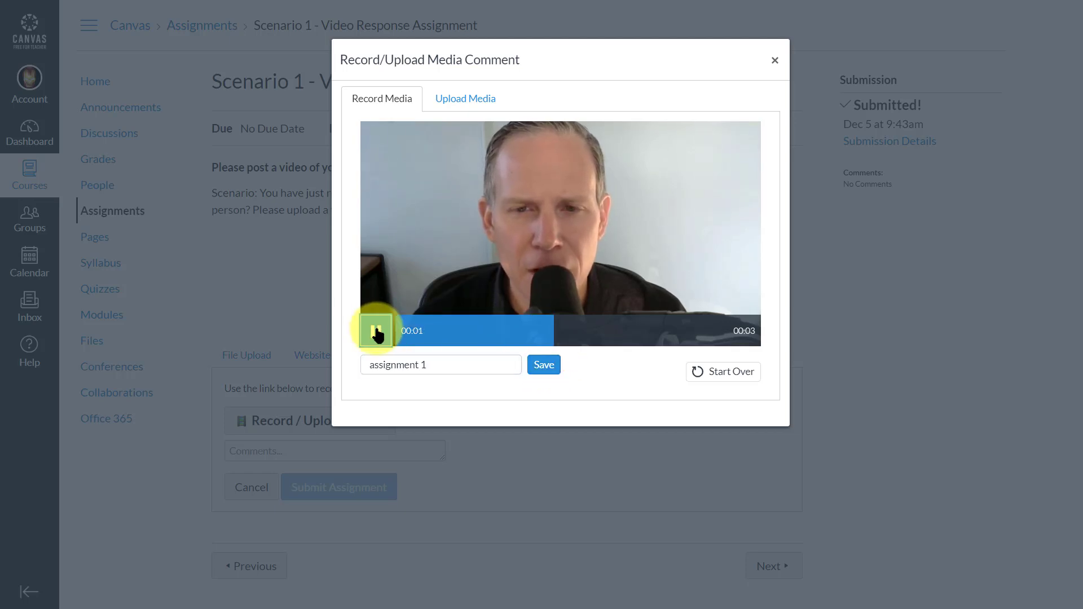
{"action": "left_click", "coordinate": [376, 332]}
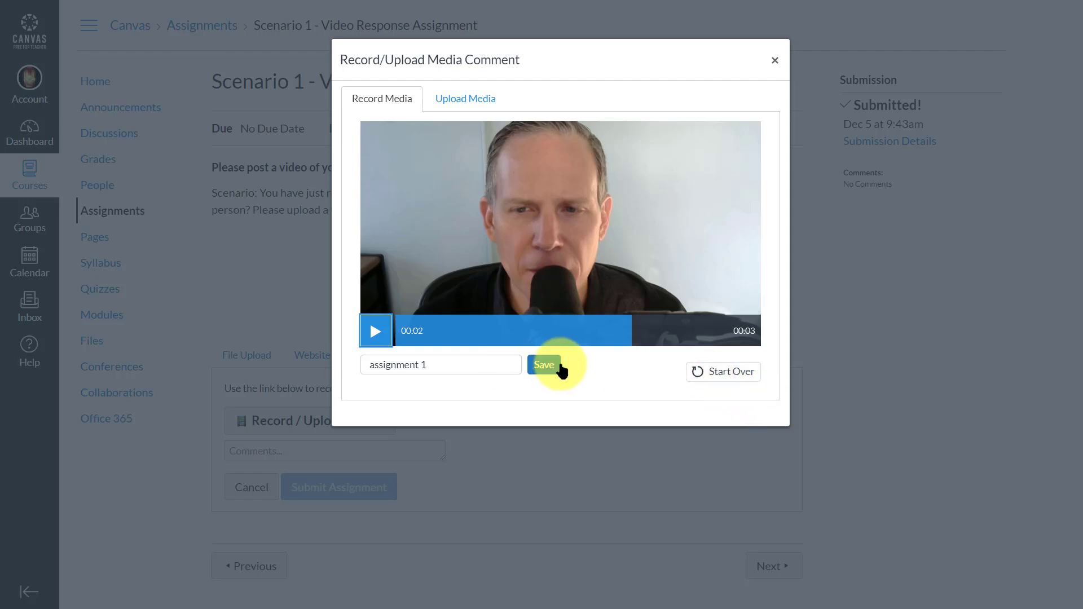
{"action": "left_click", "coordinate": [545, 366]}
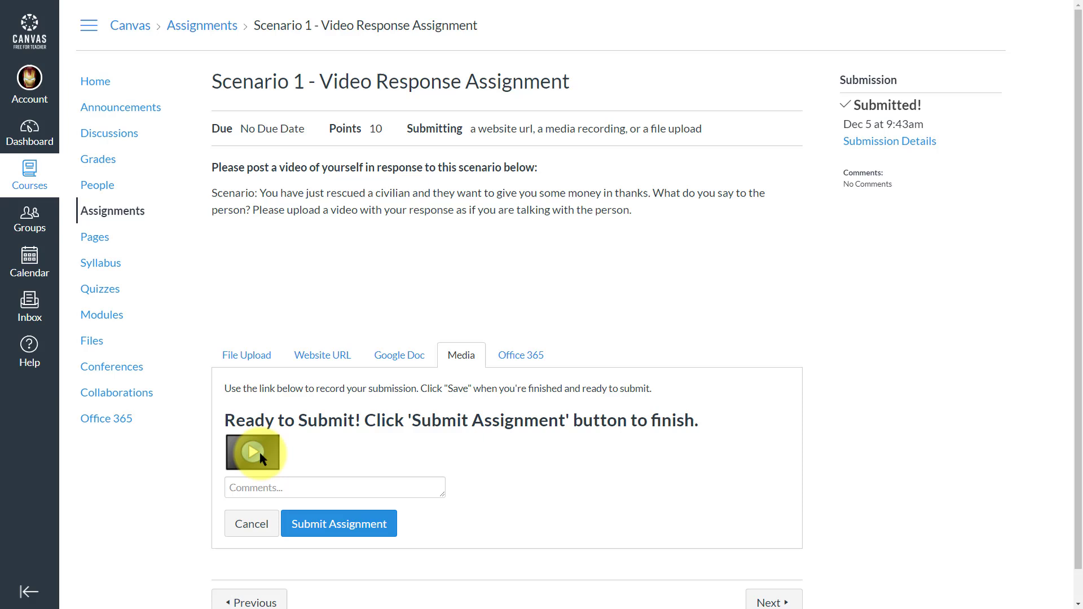
{"action": "left_click", "coordinate": [355, 527]}
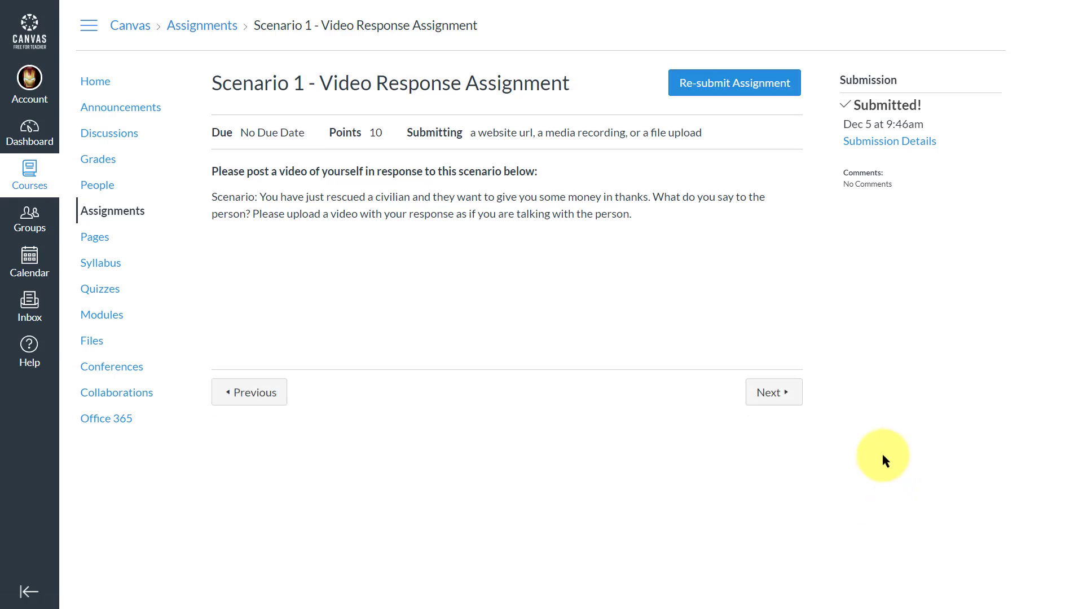
Reopen the submission form and view the Office 365 option's log-in prompt.
{"action": "left_click", "coordinate": [768, 84]}
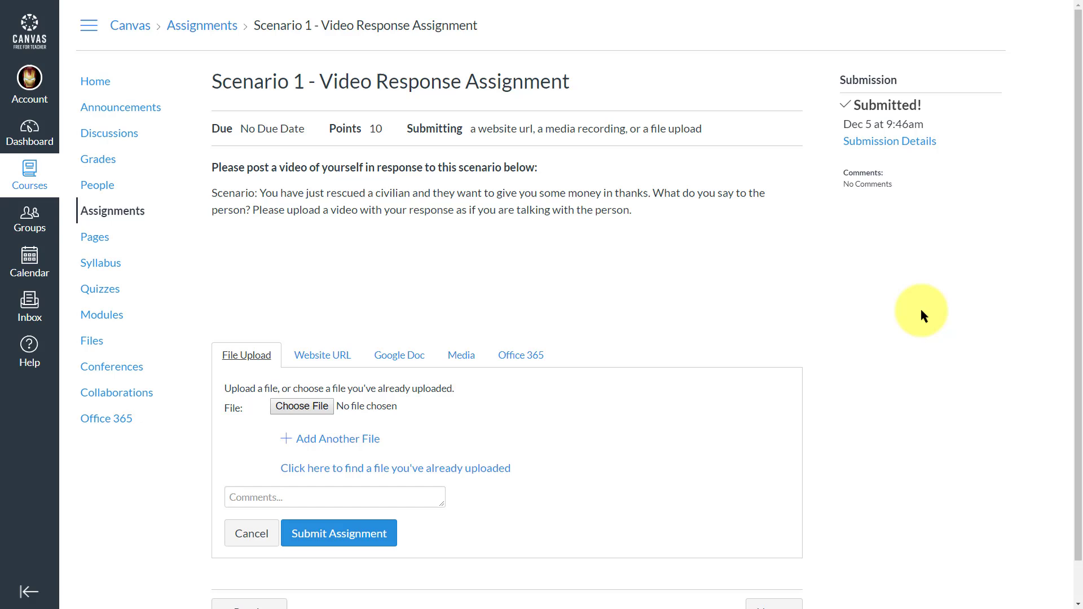
{"action": "left_click", "coordinate": [525, 354]}
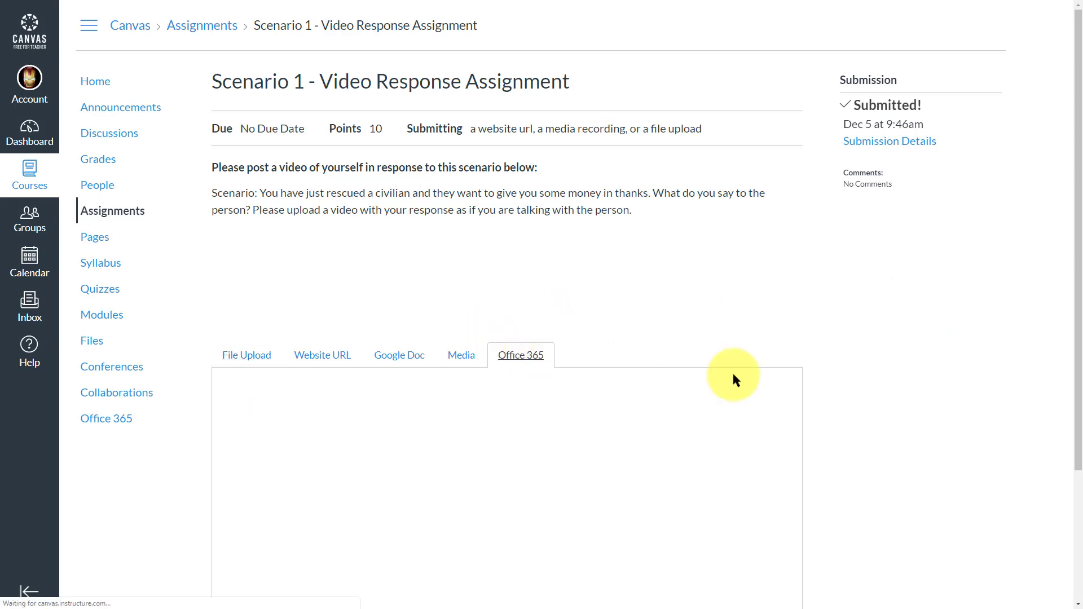
{"action": "scroll", "coordinate": [1055, 322], "scroll_direction": "down", "scroll_amount": 3}
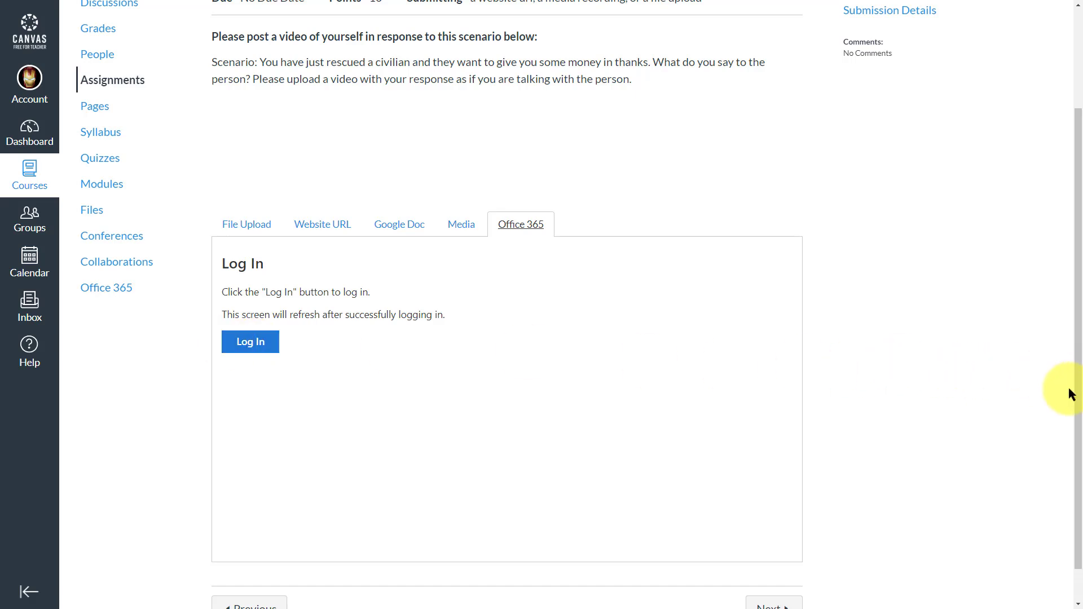
{"action": "scroll", "coordinate": [1063, 379], "scroll_direction": "up", "scroll_amount": 2}
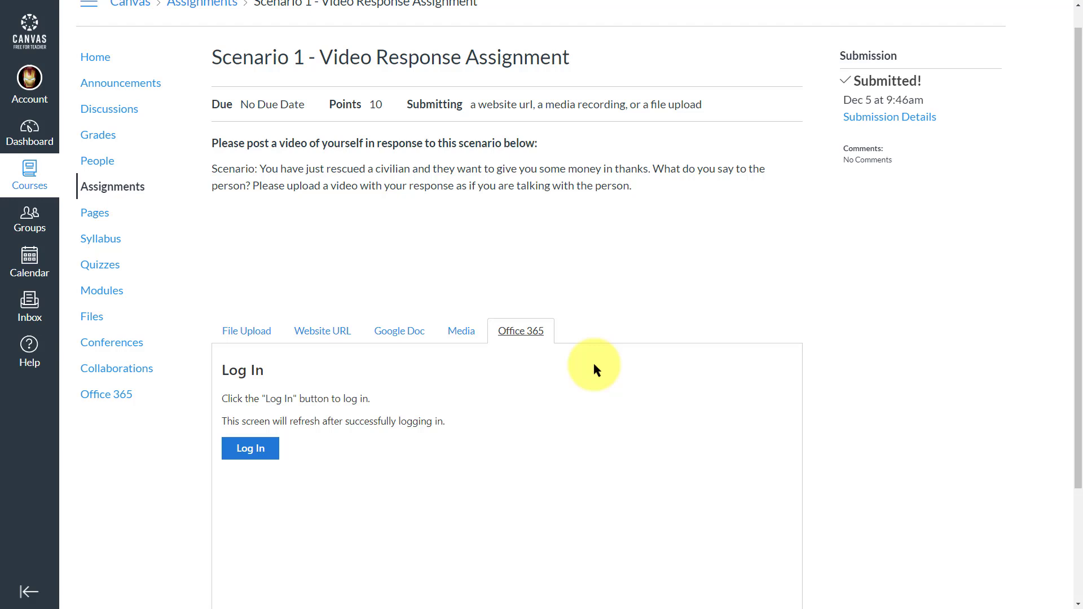
{"action": "scroll", "coordinate": [691, 380], "scroll_direction": "up", "scroll_amount": 1}
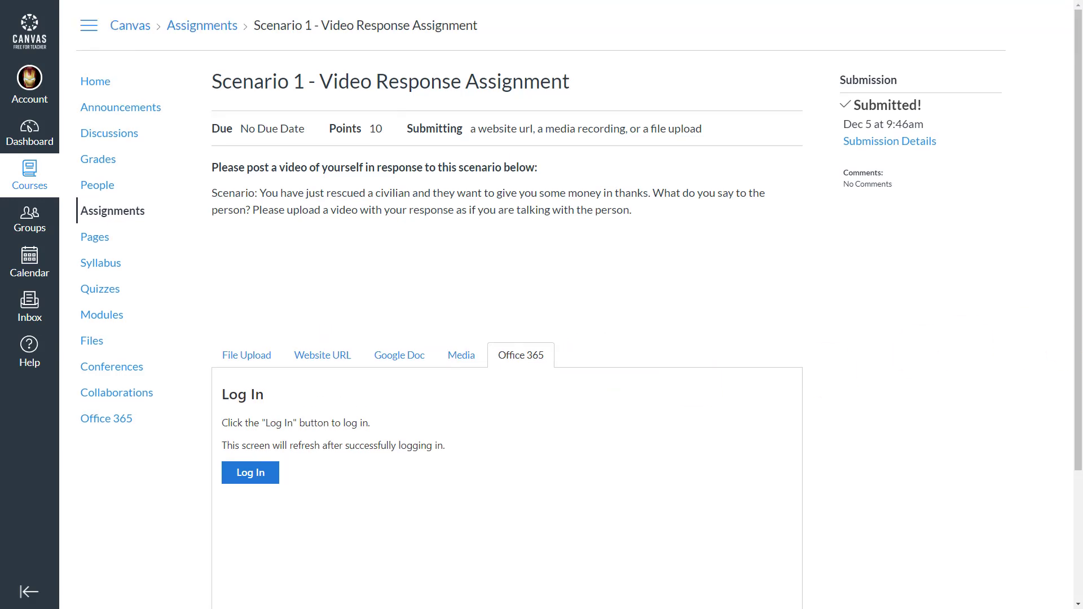